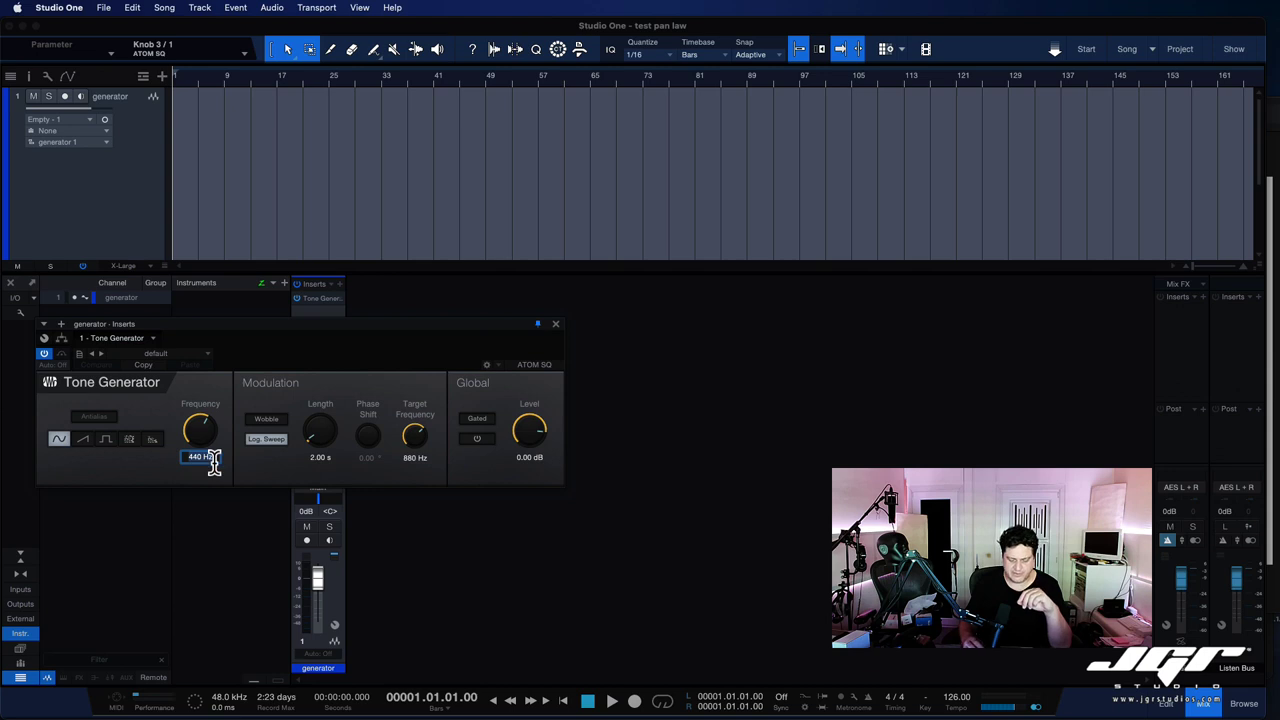
Step: Set the Tone Generator's frequency to 1000 Hz
text(1000)
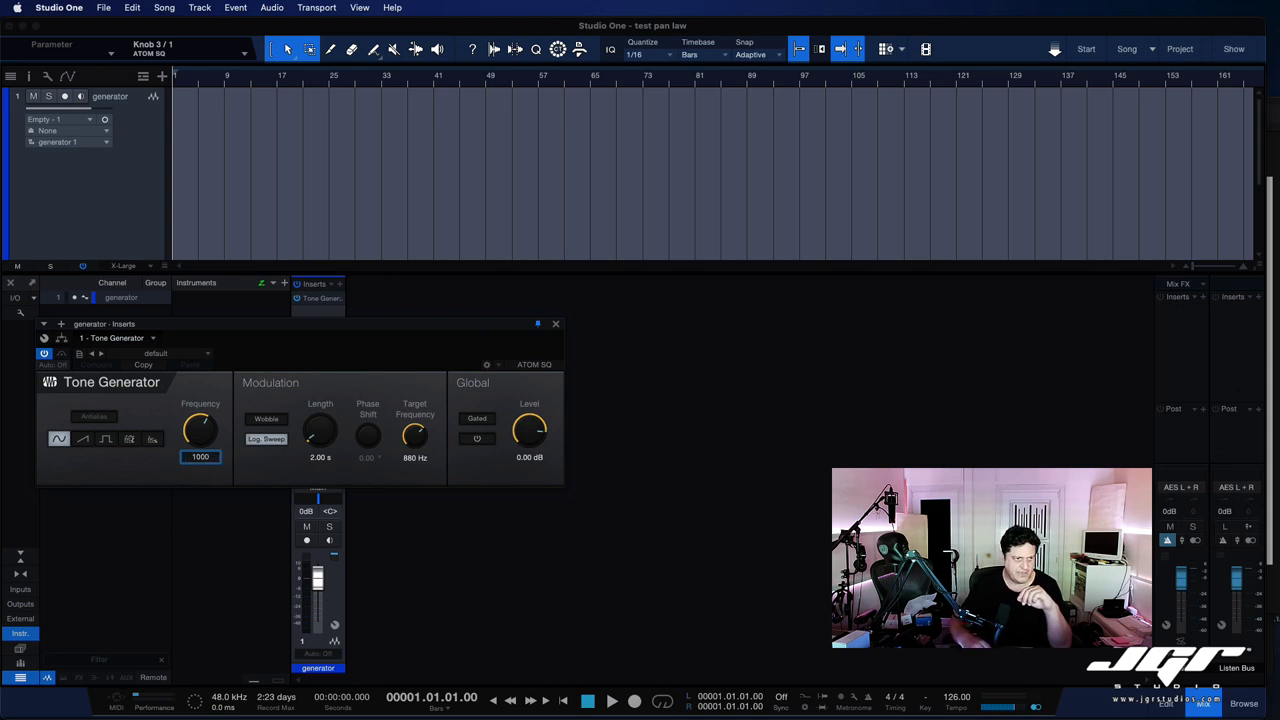
key(Return)
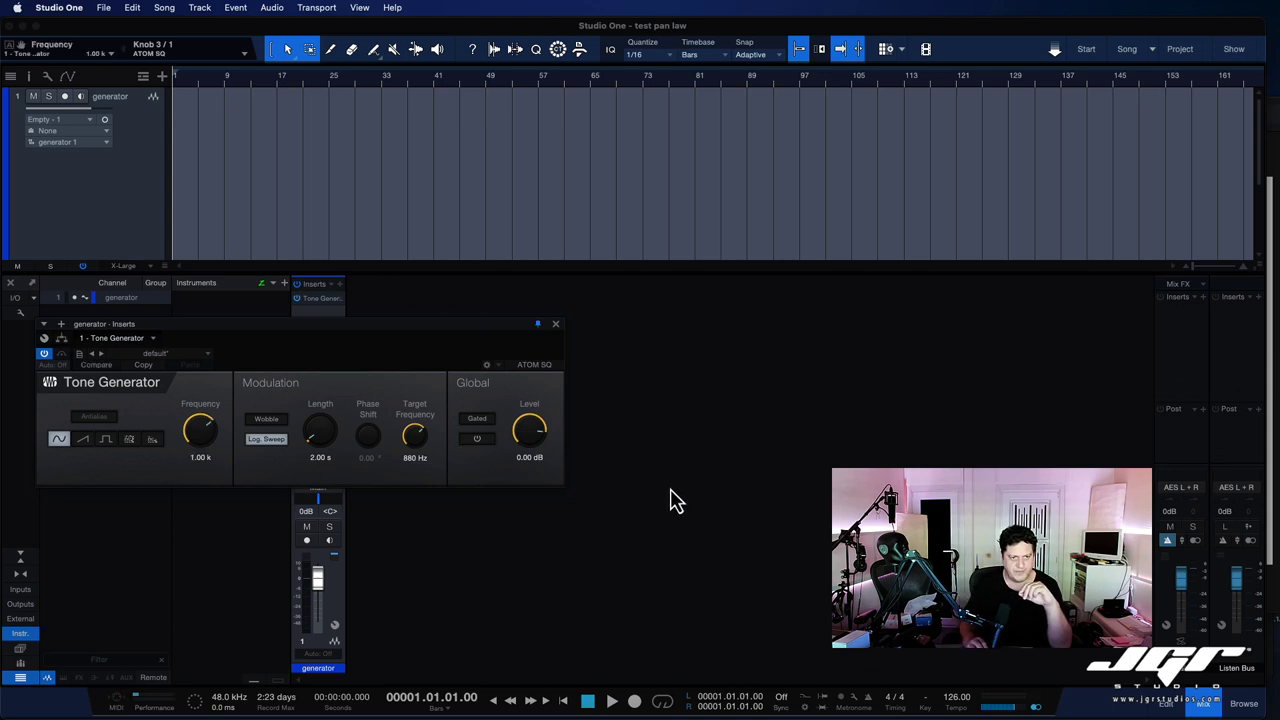
Step: Lower the Main output fader all the way and switch on the Tone Generator's output, keeping its window clear of the generator channel strip
drag(1180, 580, 1182, 640)
click(478, 441)
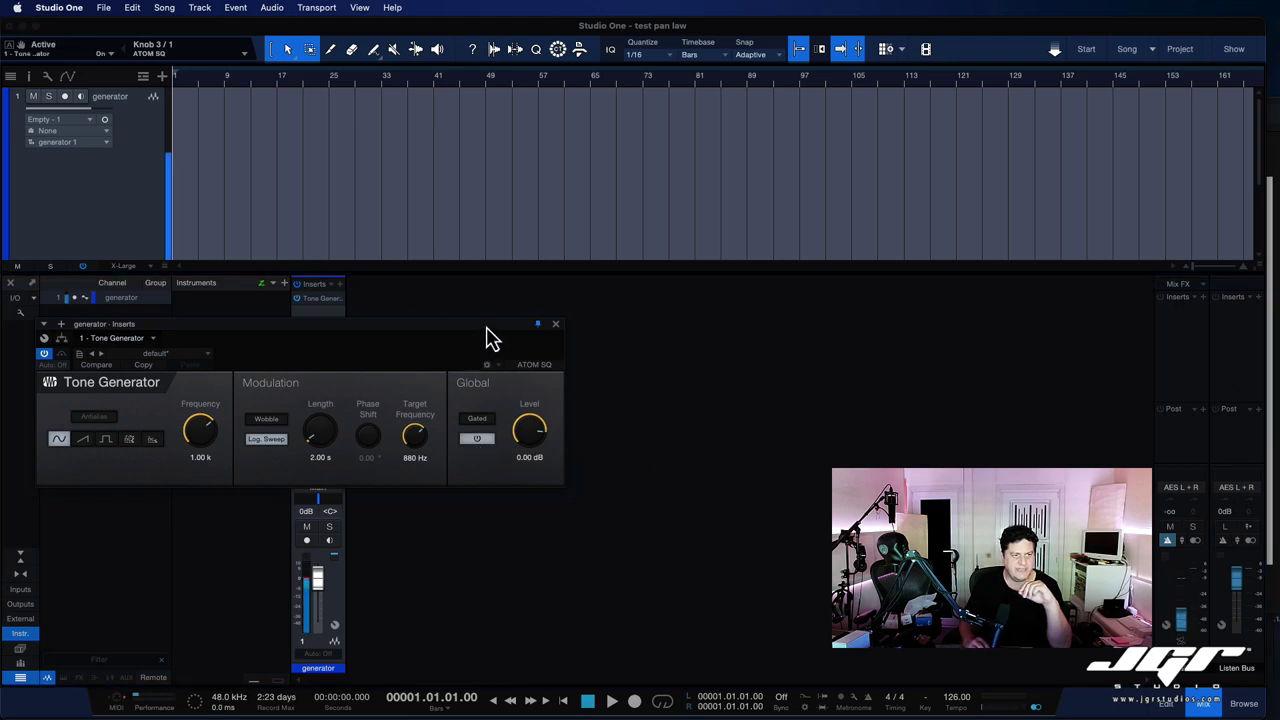
drag(490, 337, 813, 299)
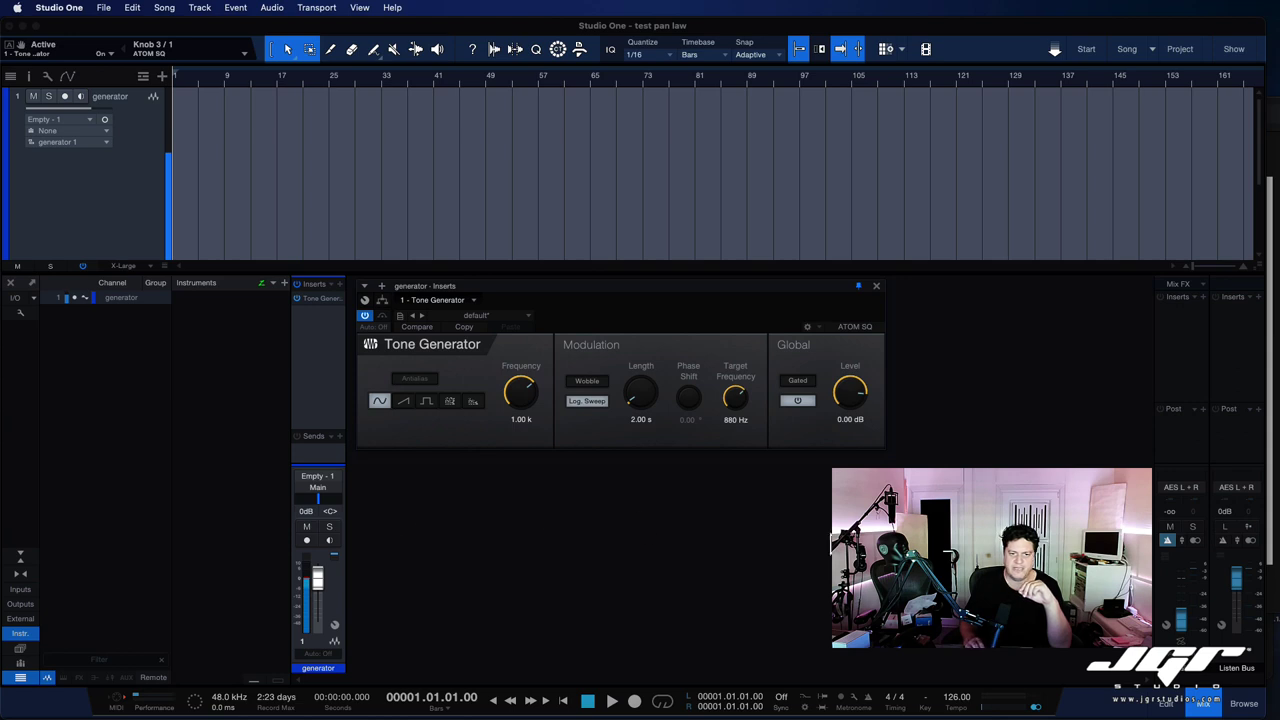
drag(1186, 625, 1183, 638)
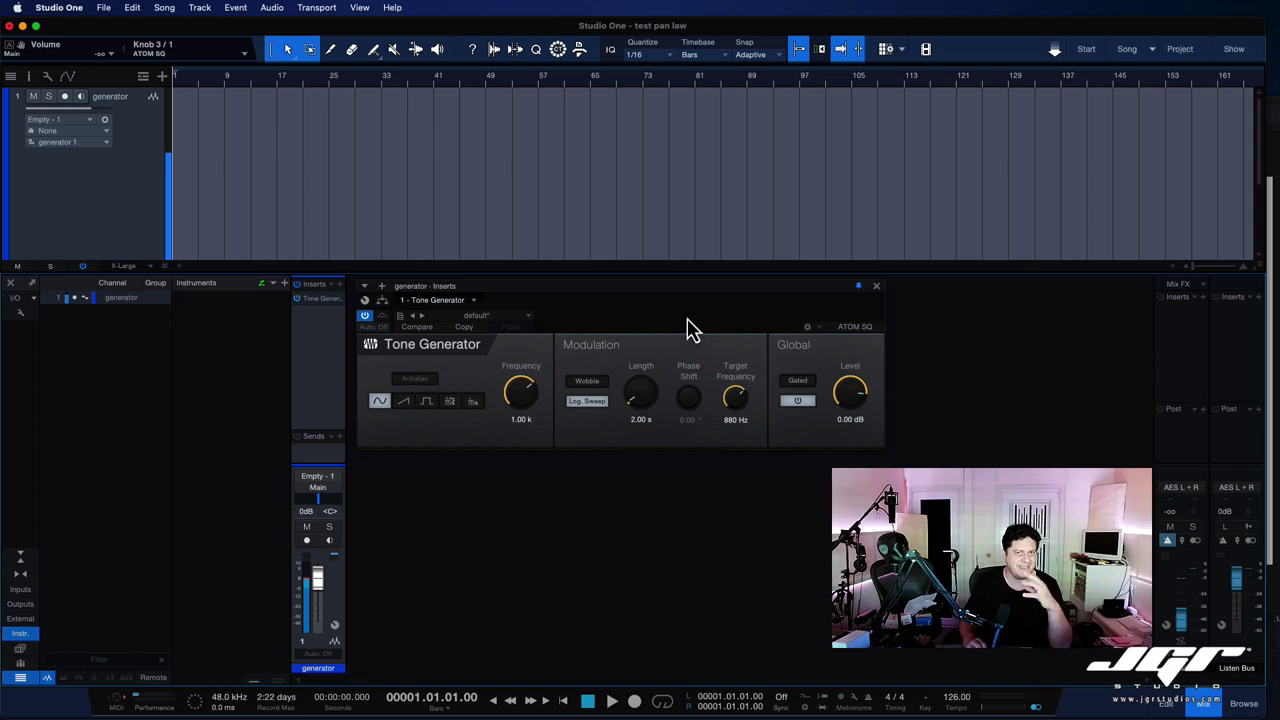
Step: Add a VU Meter insert to the generator channel and stack its window directly below the Tone Generator window
click(342, 287)
text(vu)
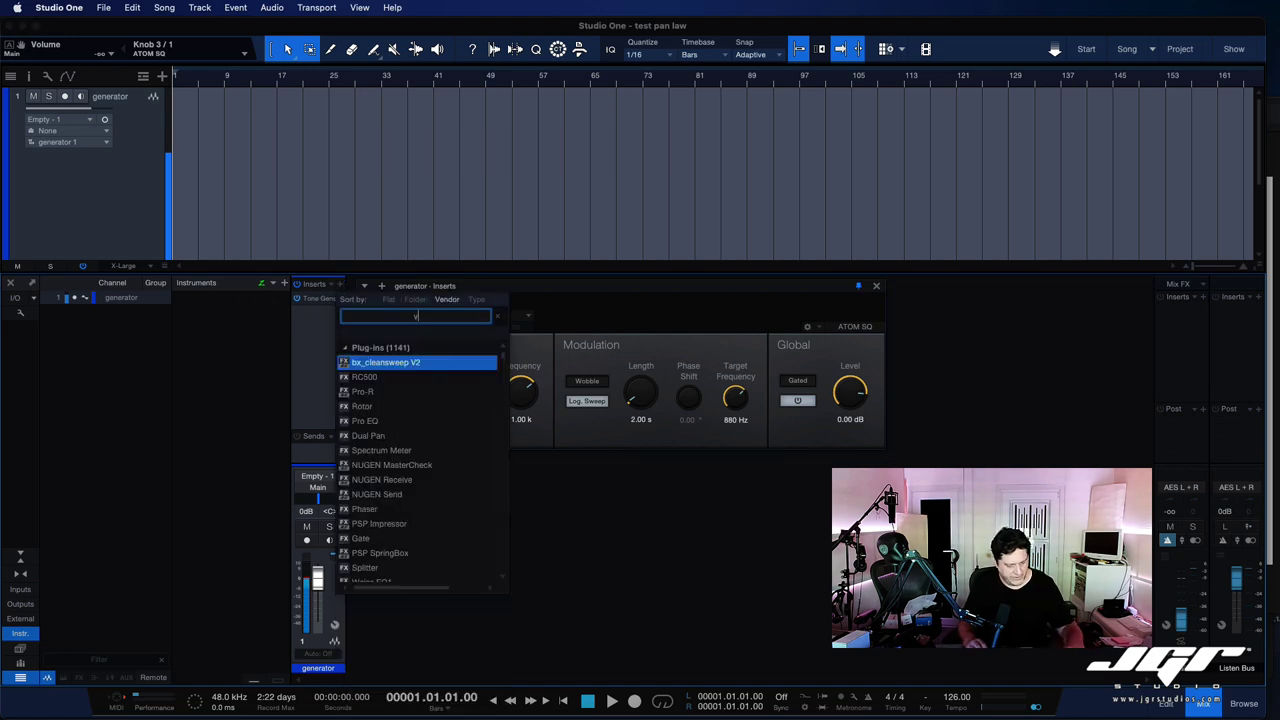
double_click(340, 370)
drag(668, 375, 668, 455)
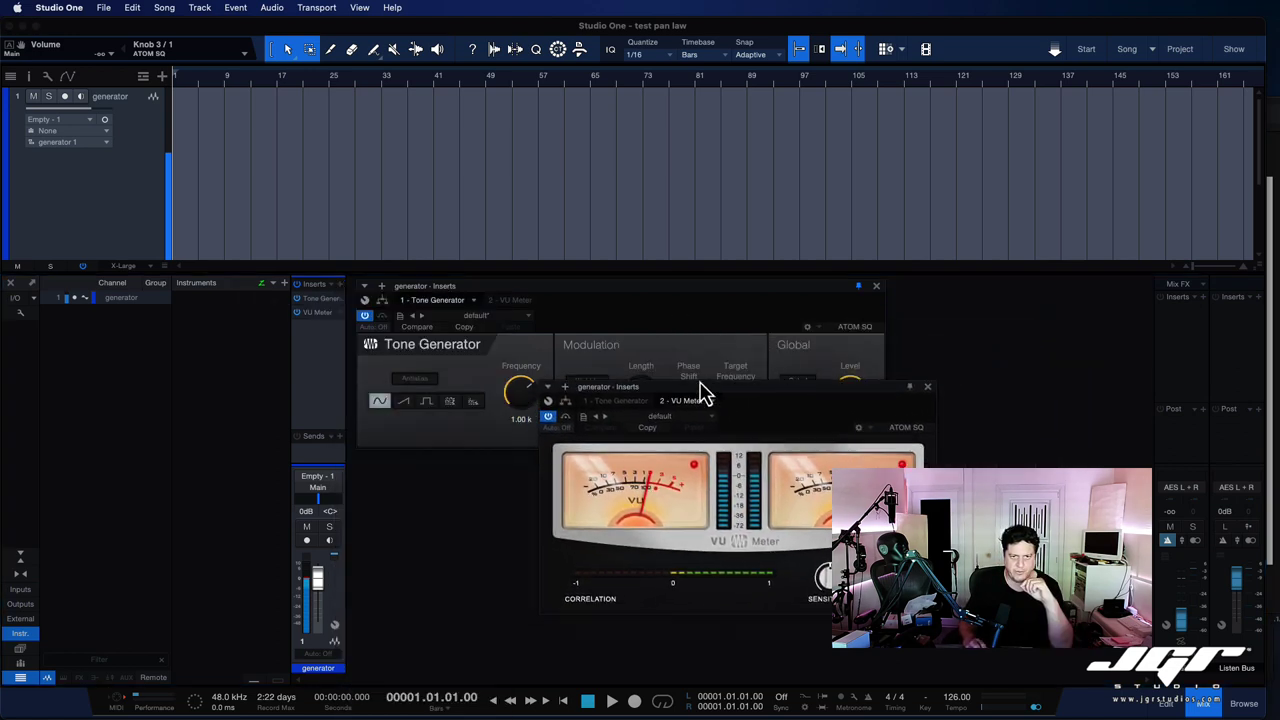
drag(911, 445, 711, 470)
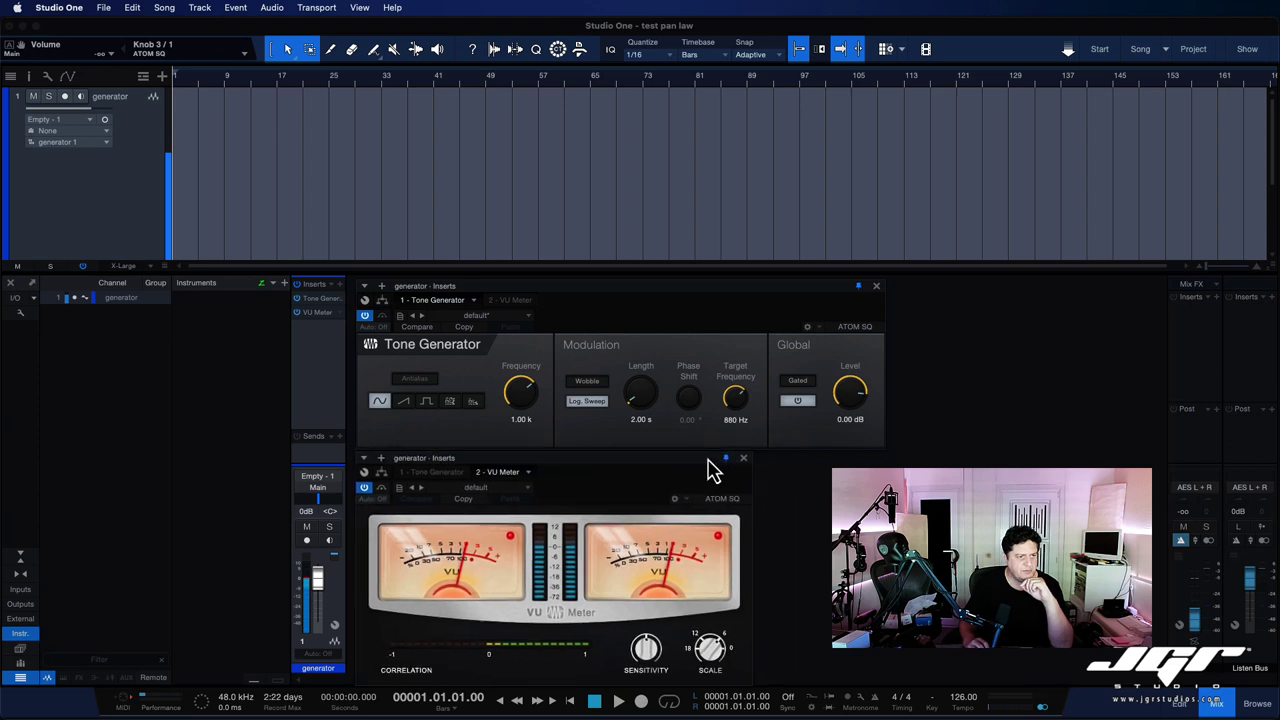
drag(726, 297, 723, 268)
mouse_move(698, 465)
mouse_down()
mouse_move(711, 457)
mouse_move(703, 443)
mouse_up()
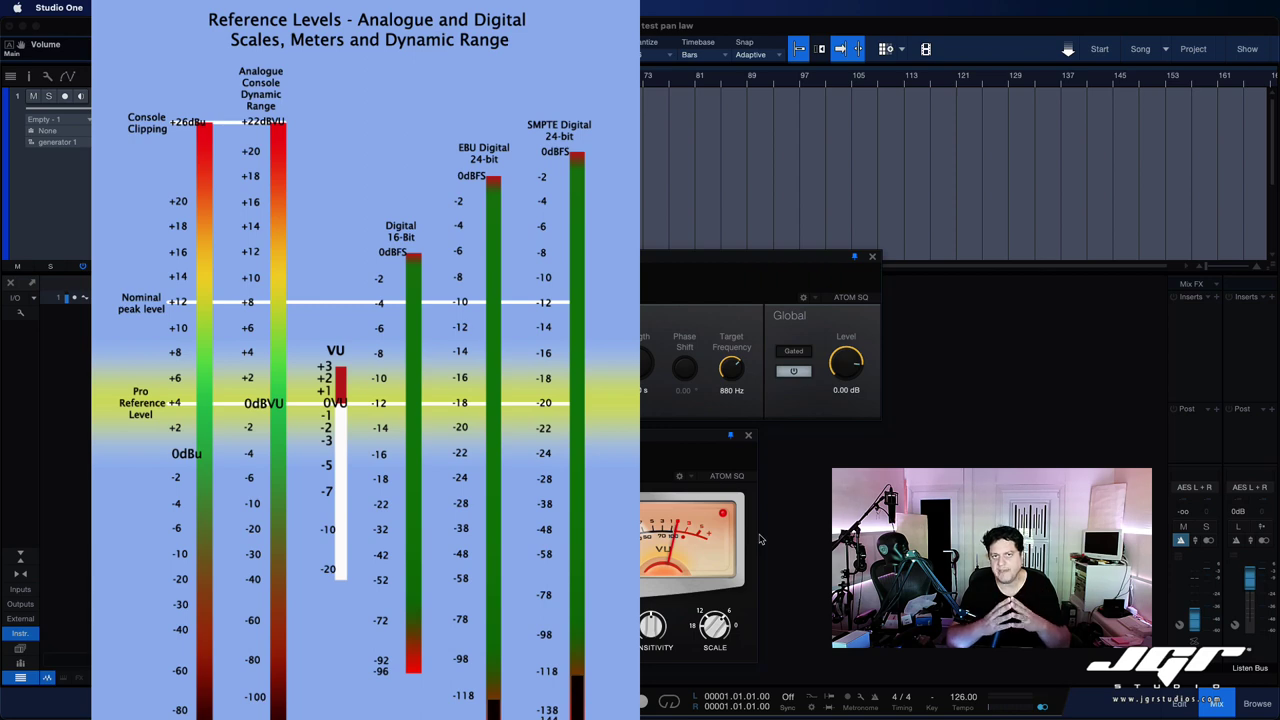
Step: Bring up the Reference Levels chart to compare the analogue, VU and digital scales, and return to Studio One
key(super+Tab)
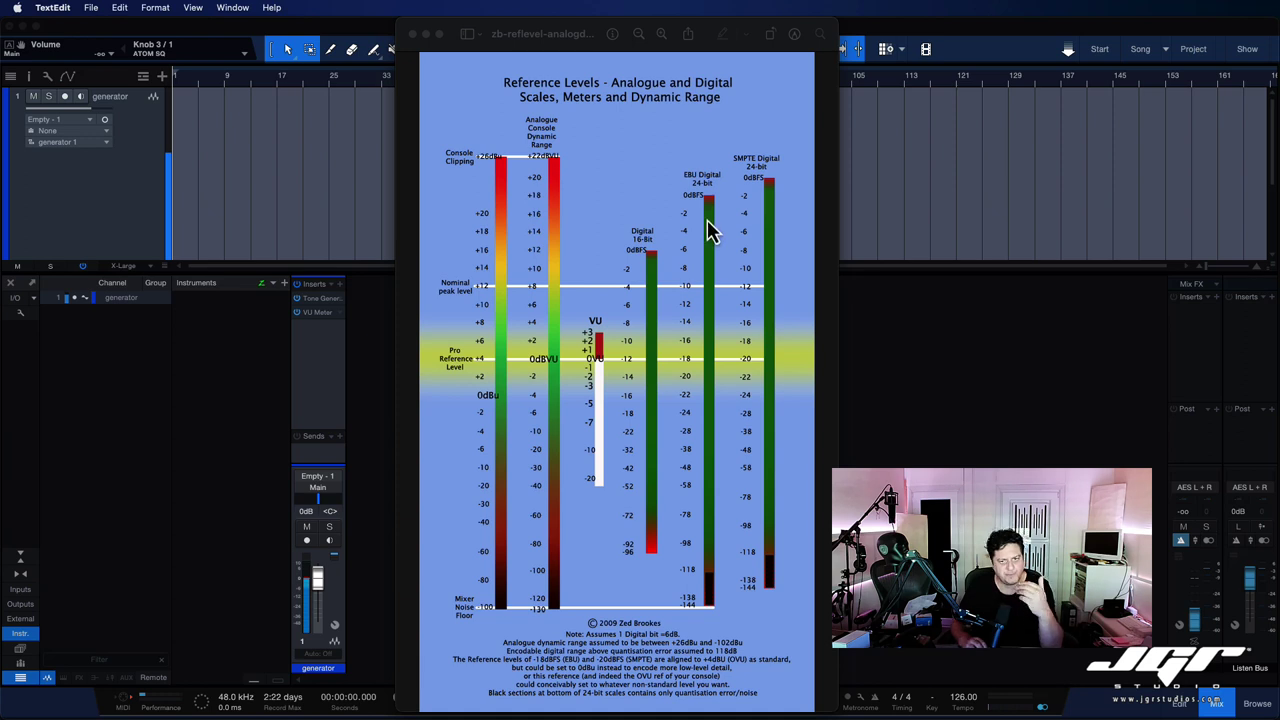
click(889, 337)
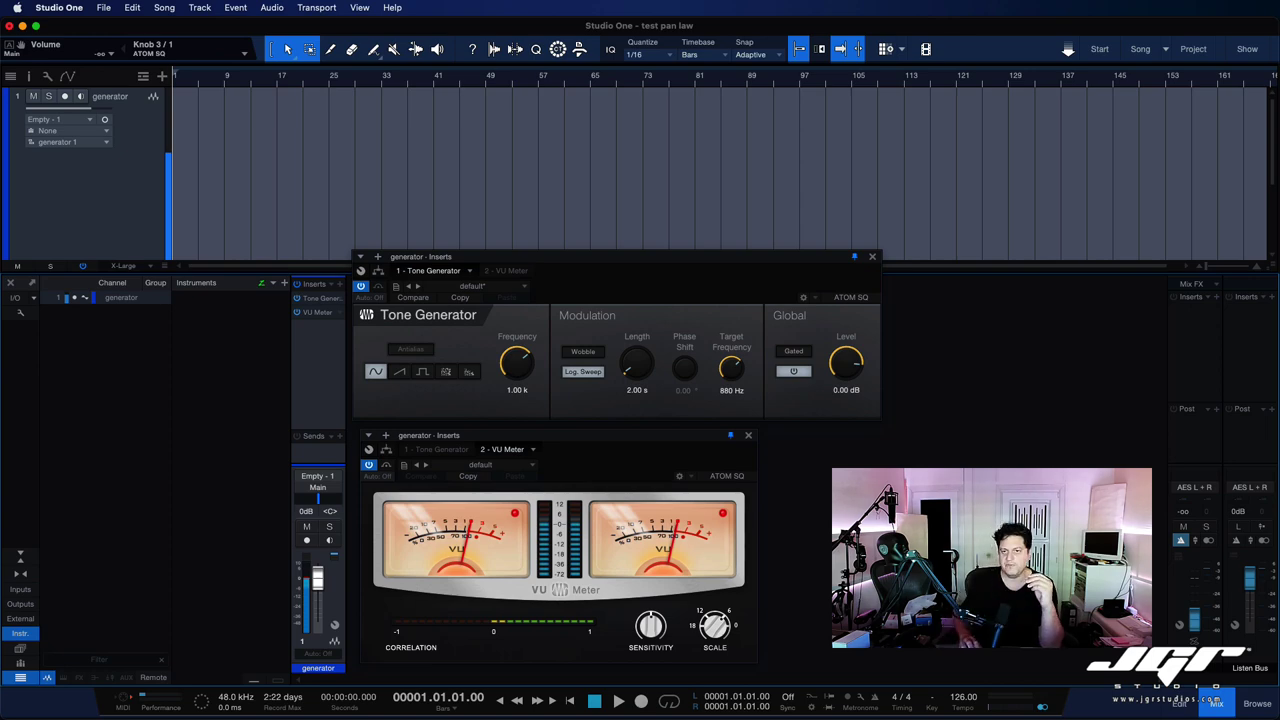
Step: Switch to TotalMix FX, examine the reference level options of the MLA2 output and SSL input, and return to Studio One
key(super+Tab)
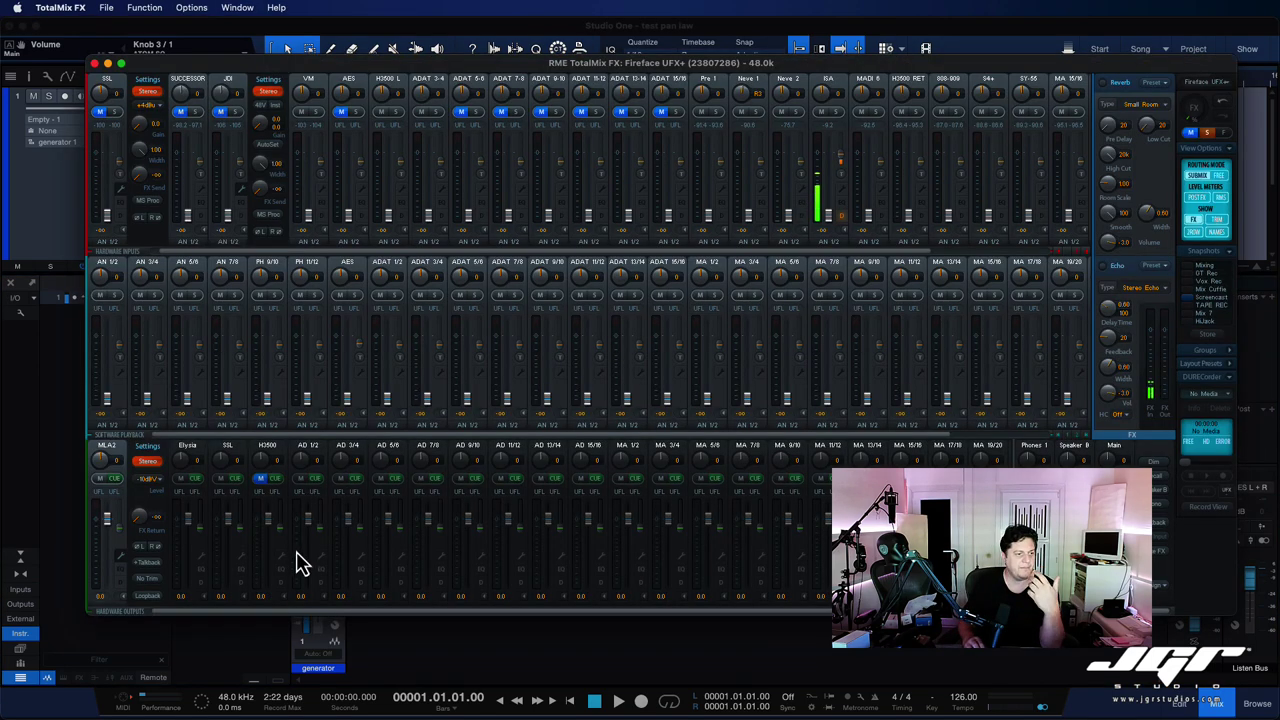
click(154, 481)
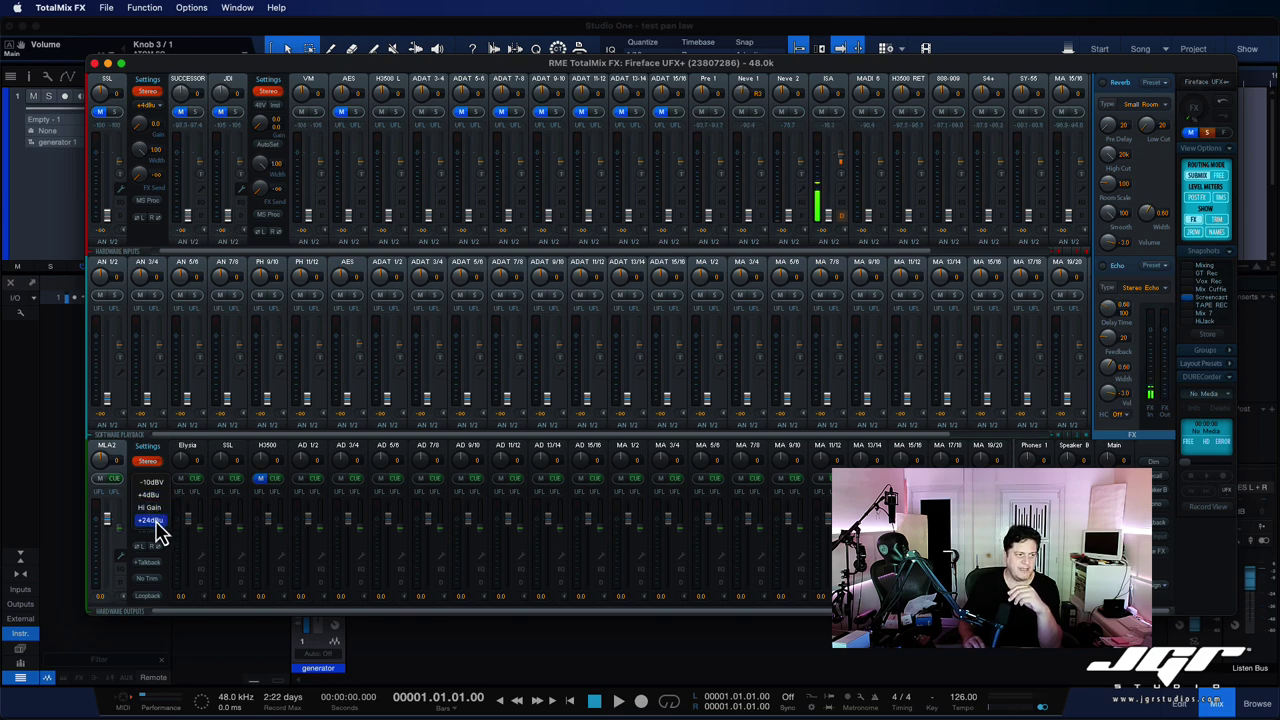
click(172, 574)
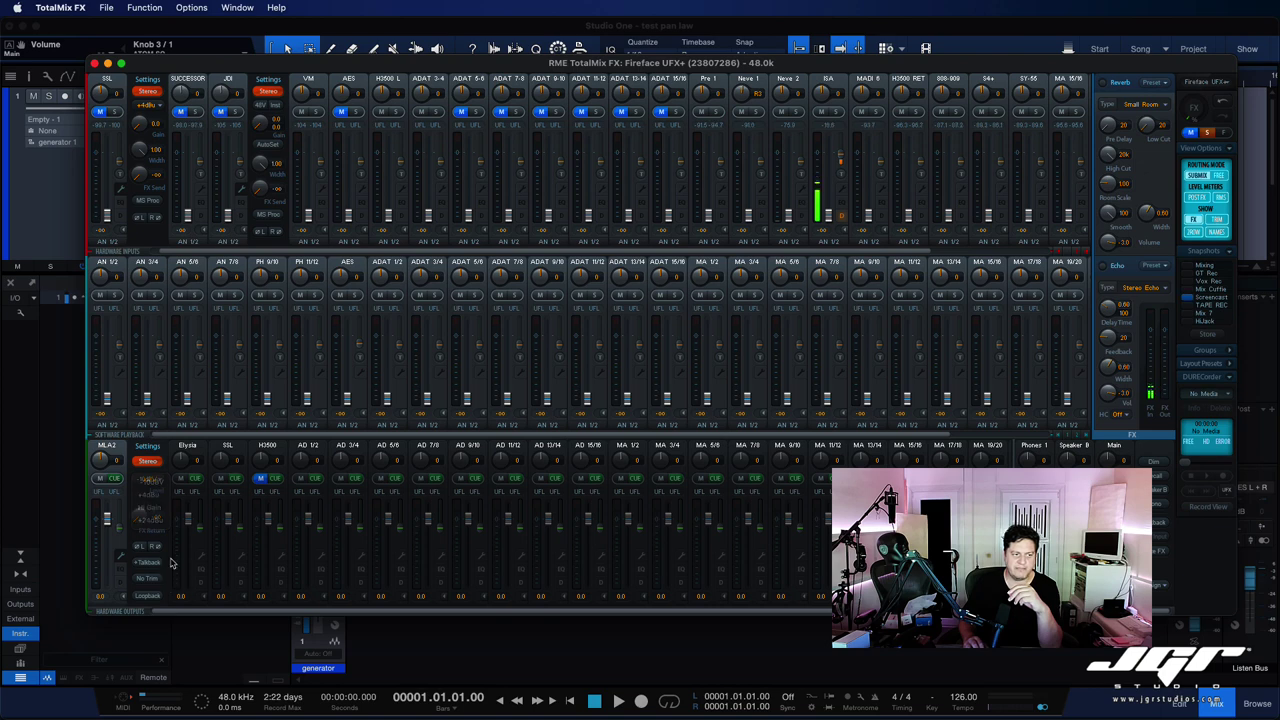
click(152, 106)
click(205, 77)
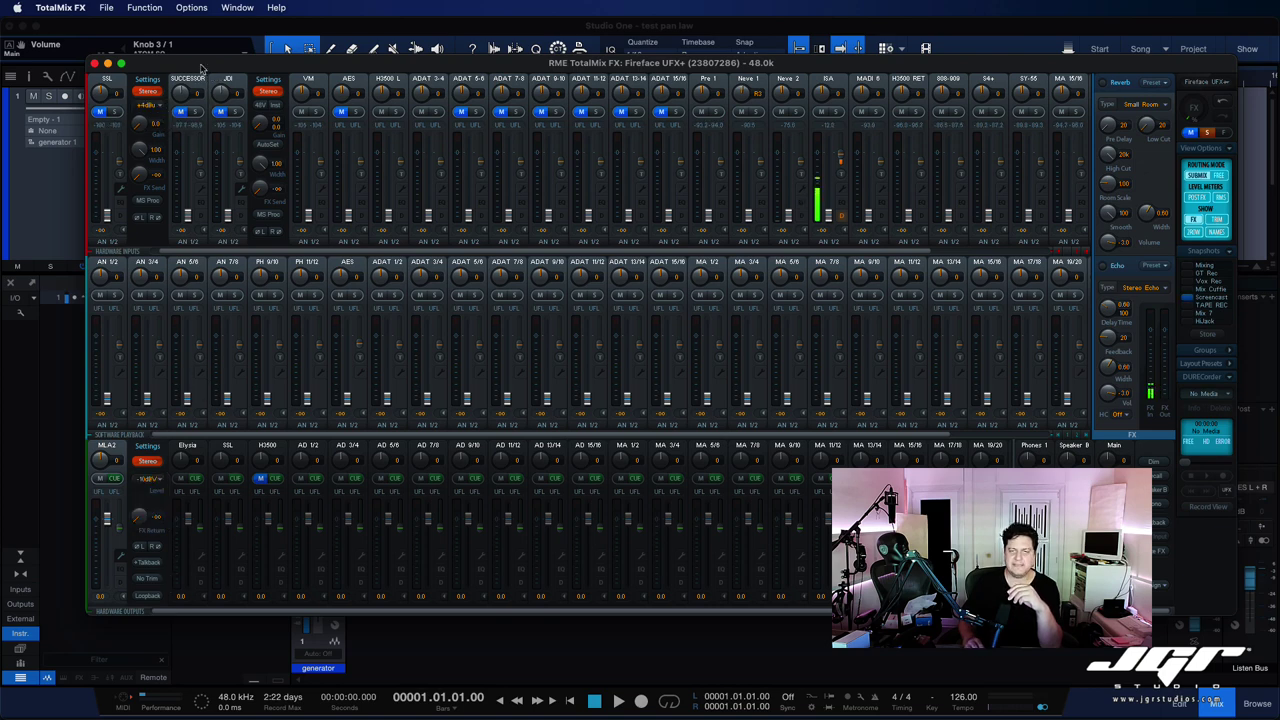
click(256, 30)
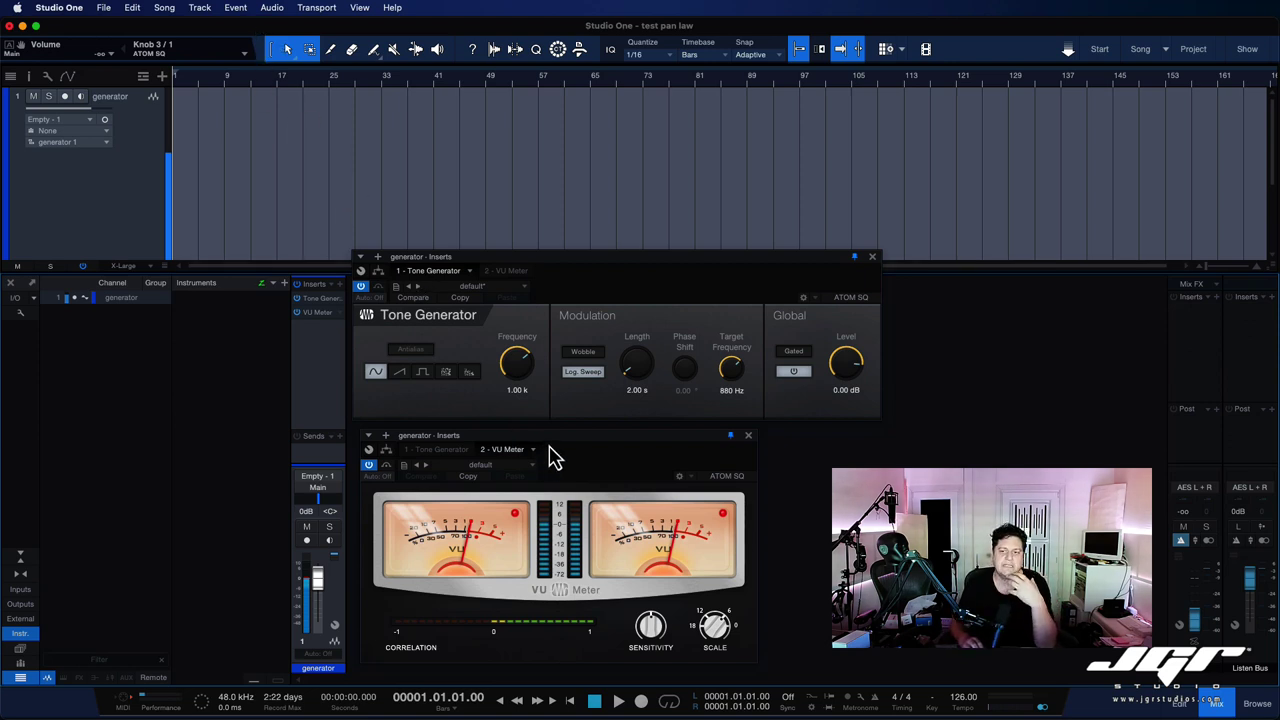
Step: Set the Tone Generator's level to -18 dB and the VU Meter's scale to 18
click(840, 390)
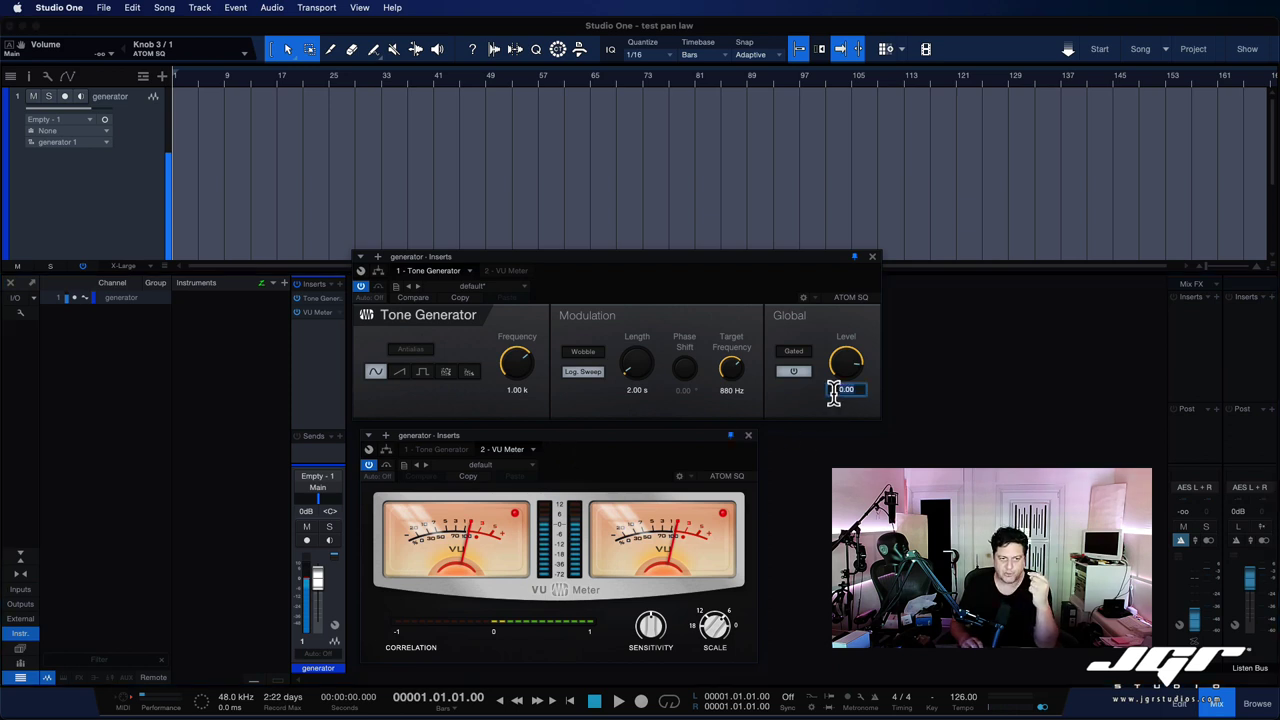
text(-18)
key(Return)
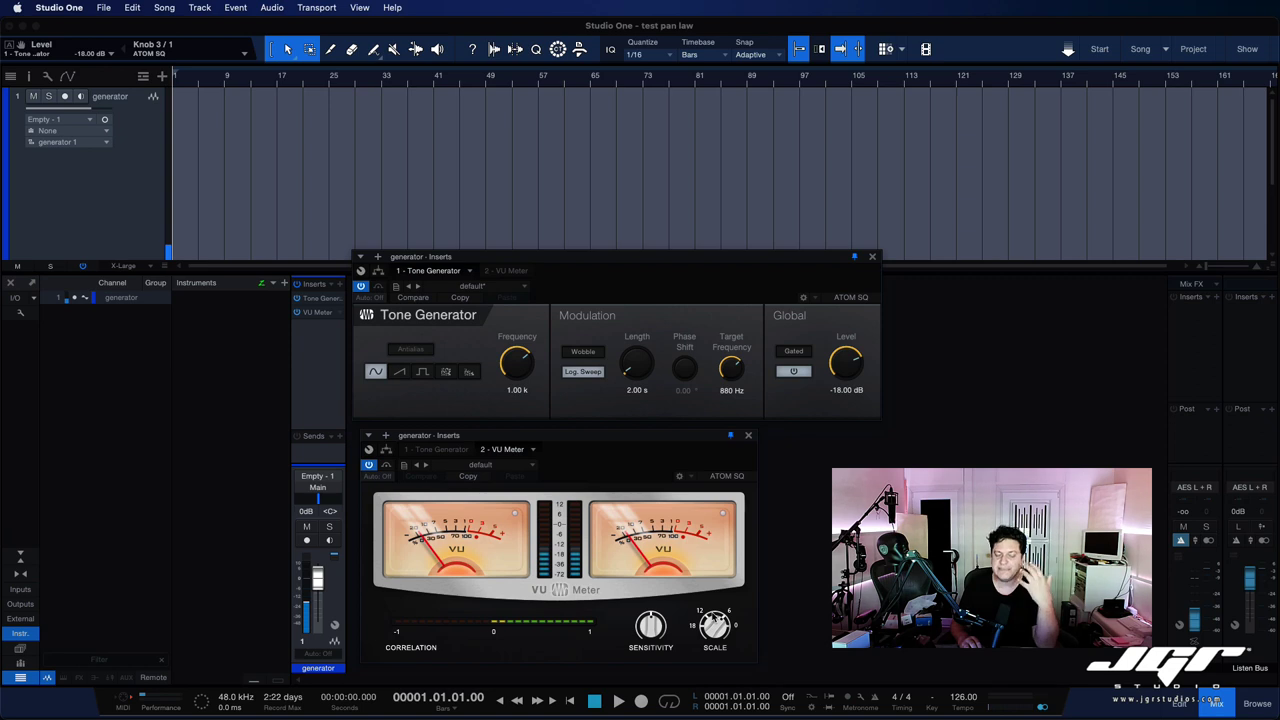
click(716, 627)
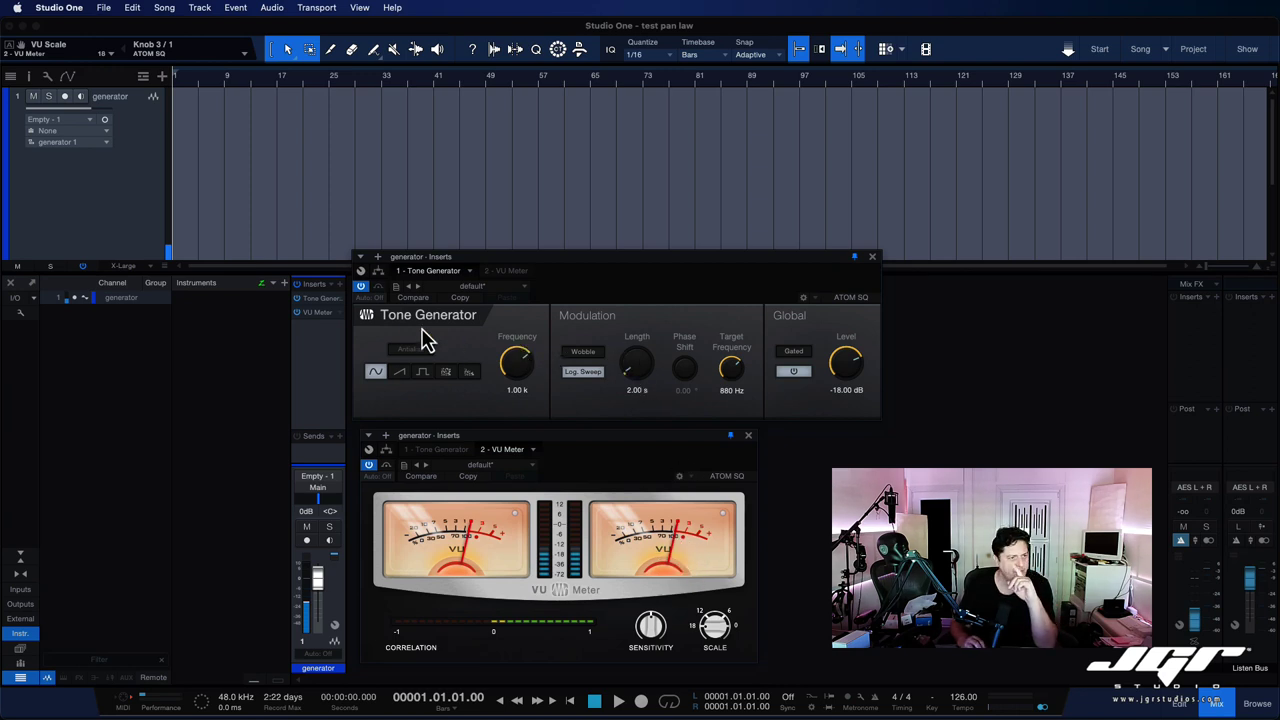
Step: Copy the generator channel's VU Meter to the Main output inserts and place its window beside the first meter, keeping the Main fader fully down
drag(317, 313, 1192, 366)
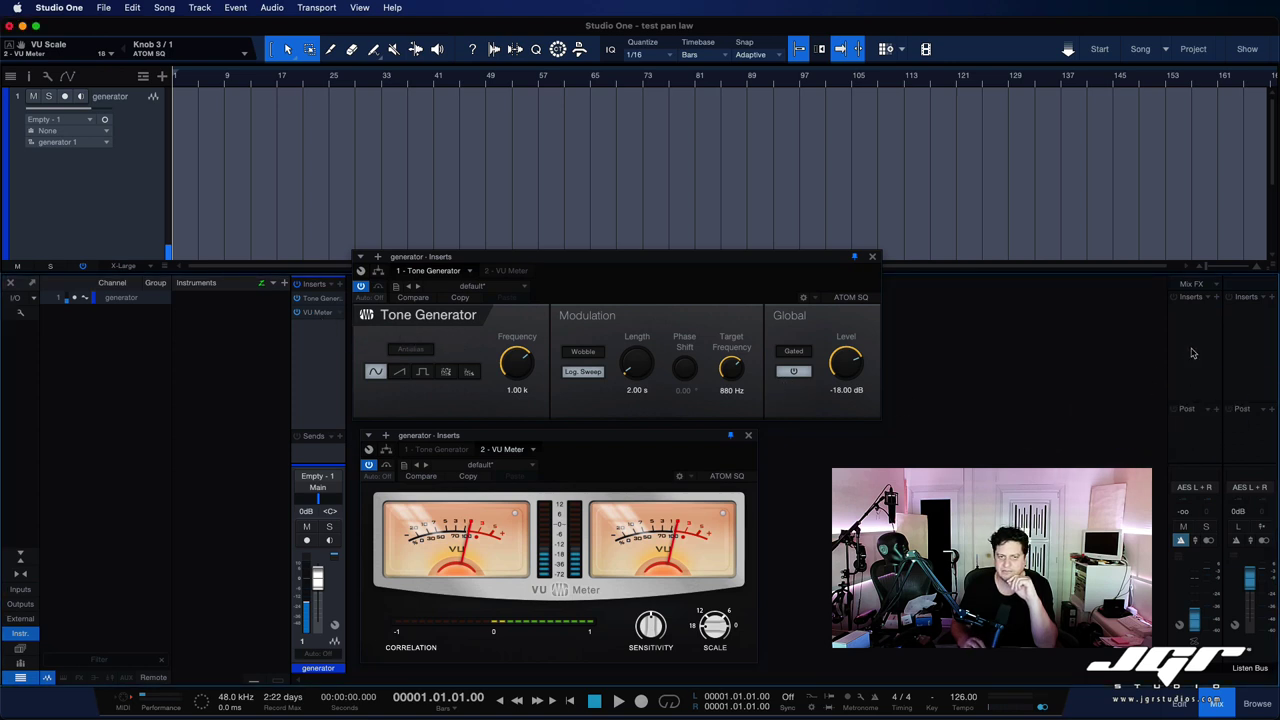
drag(1213, 153, 897, 445)
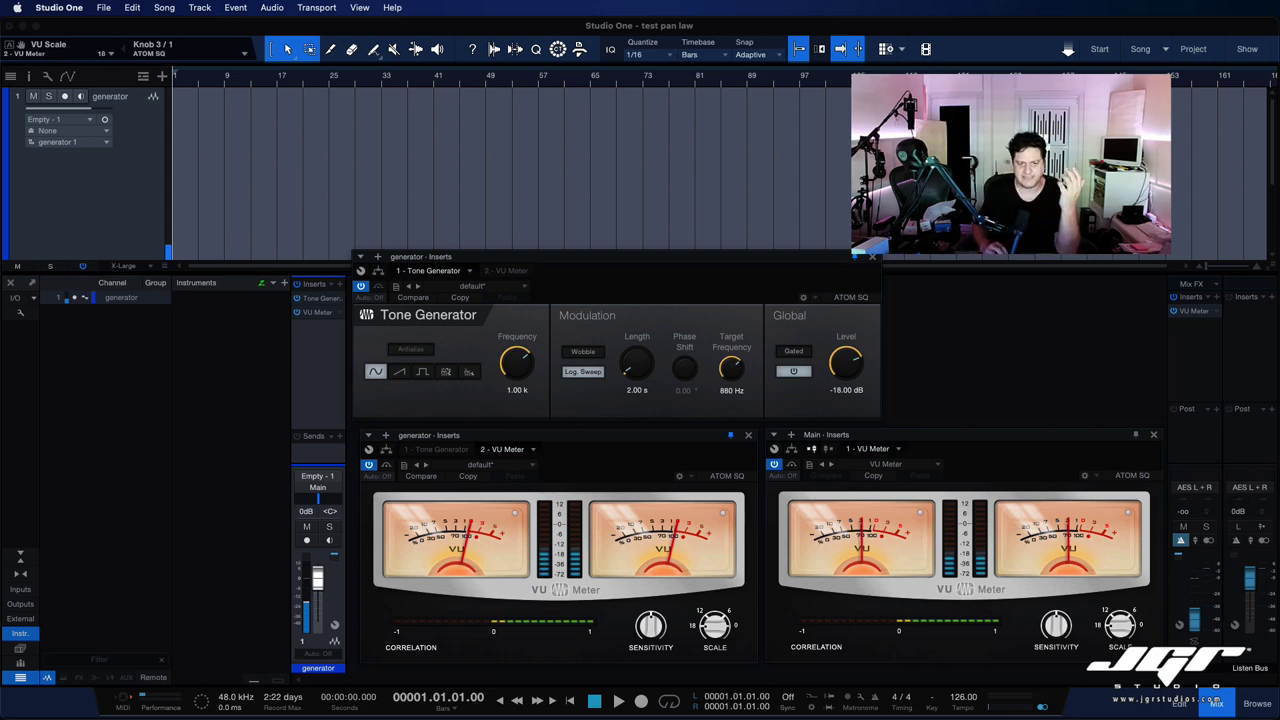
mouse_move(1196, 621)
mouse_down()
mouse_move(1203, 600)
mouse_move(1203, 632)
mouse_up()
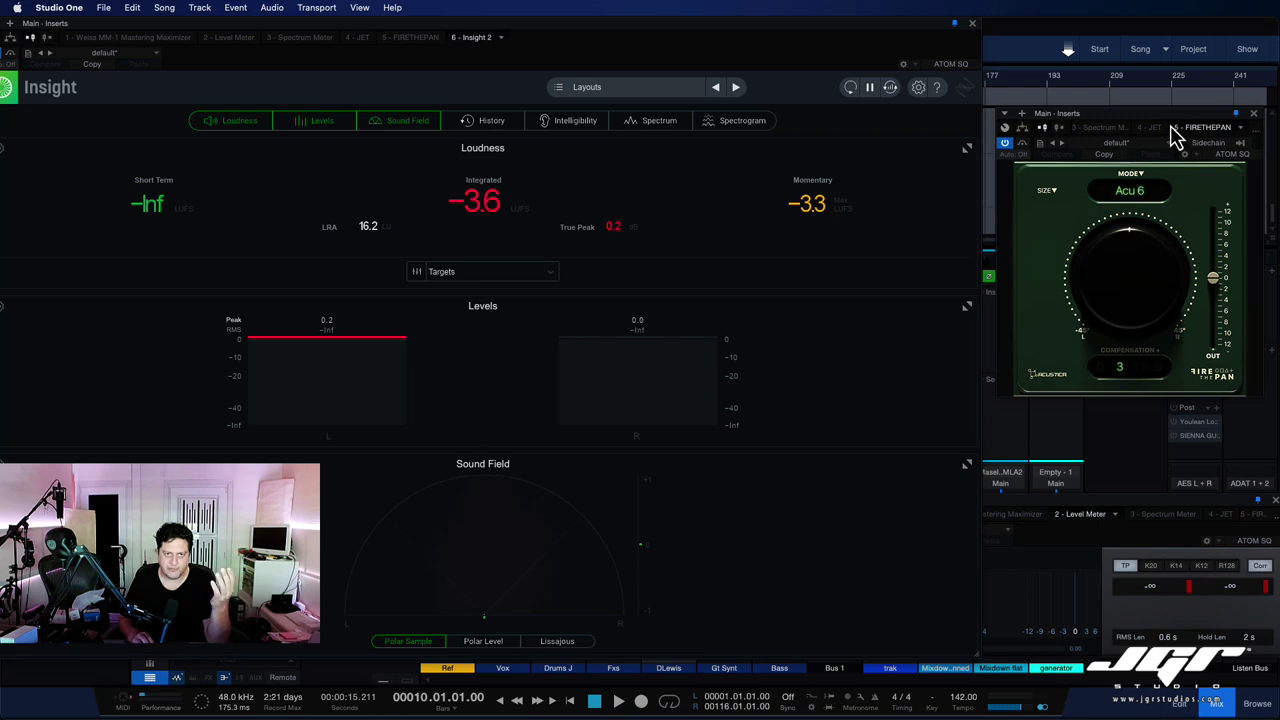
Step: Set the Main output's FIRETHEPAN plug-in to the 012 - [2D DIGITAL] BdPan mode
mouse_move(1174, 129)
mouse_down()
mouse_move(1075, 130)
mouse_move(1151, 129)
mouse_up()
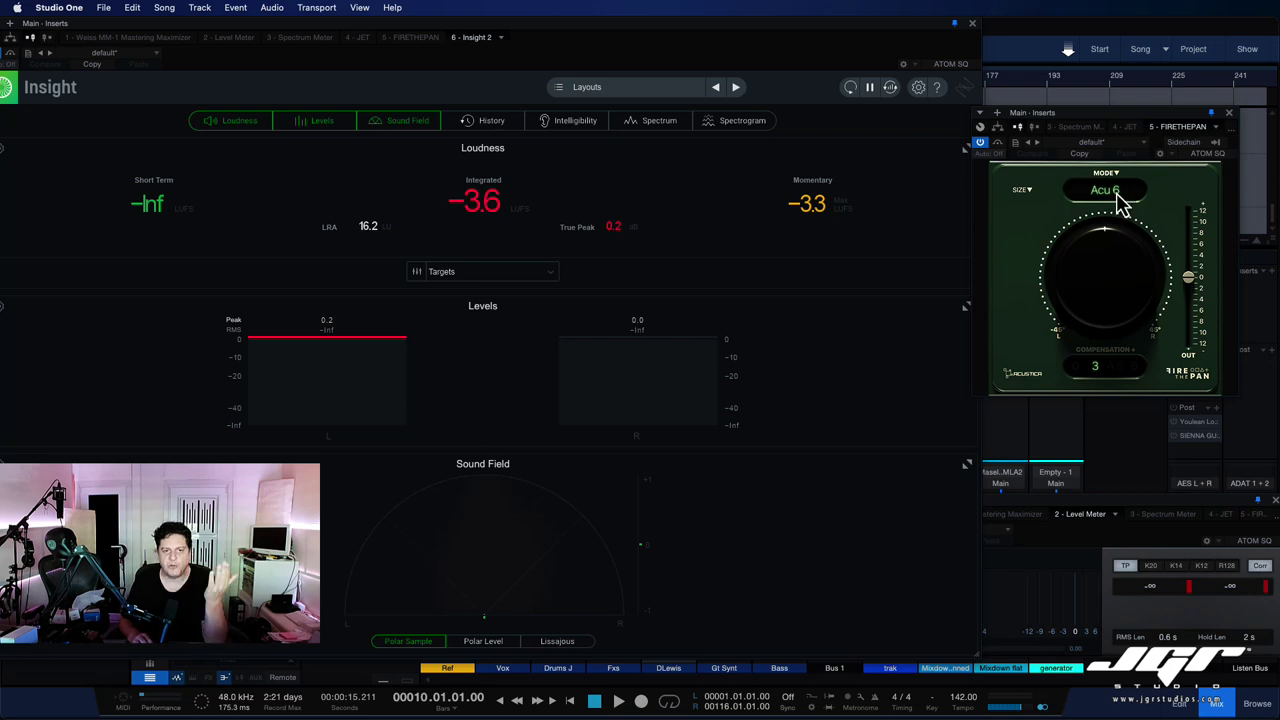
click(1118, 194)
mouse_move(1116, 192)
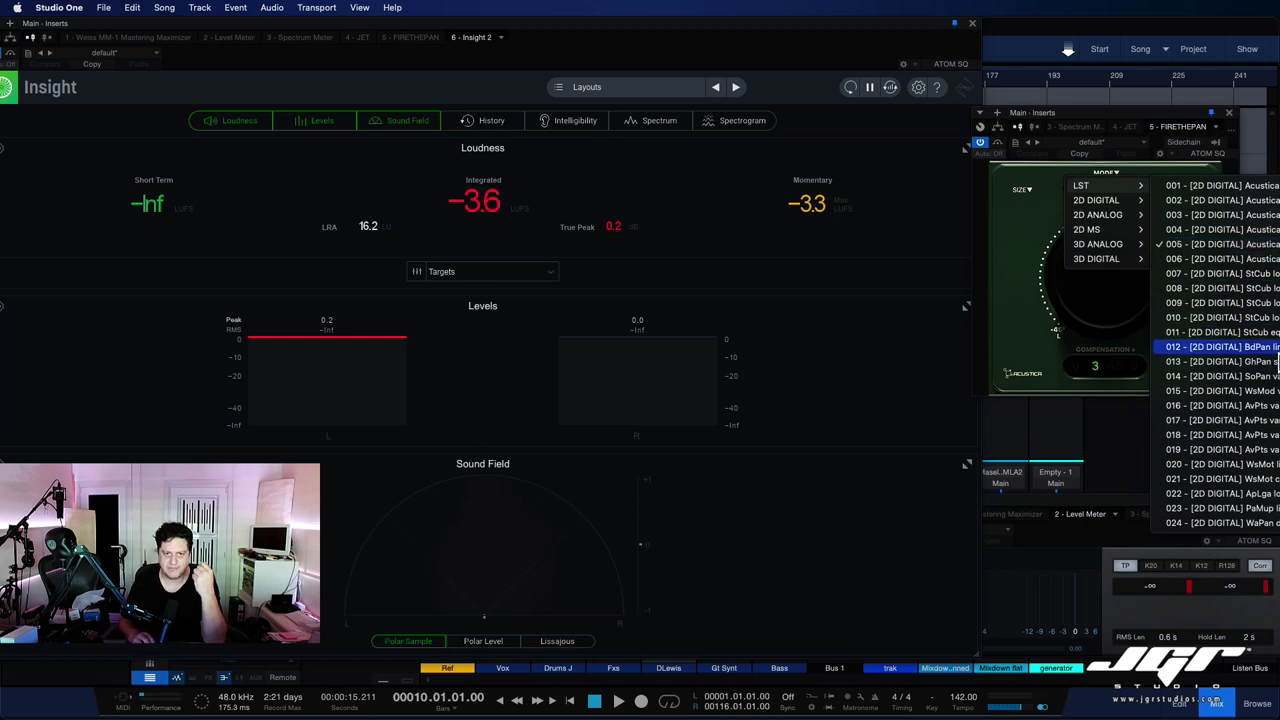
click(1220, 346)
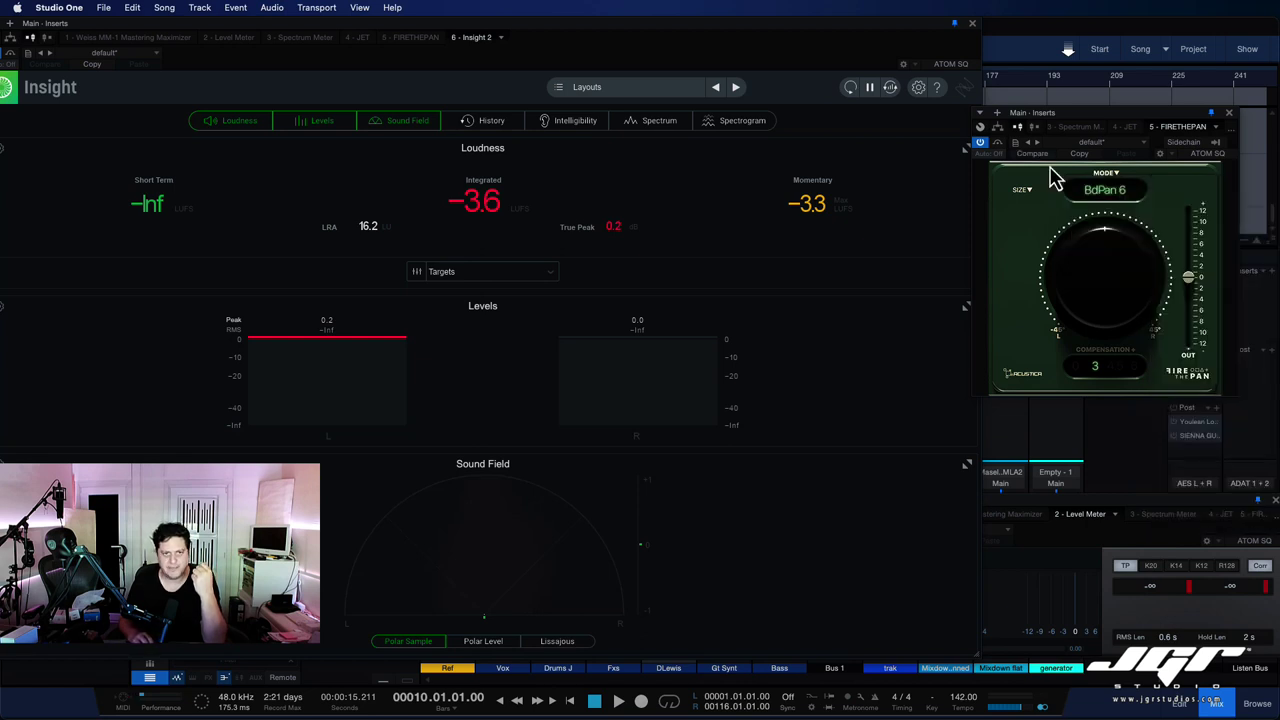
Step: Play the song from bar 10 and compare the mix with FIRETHEPAN bypassed and active
click(998, 143)
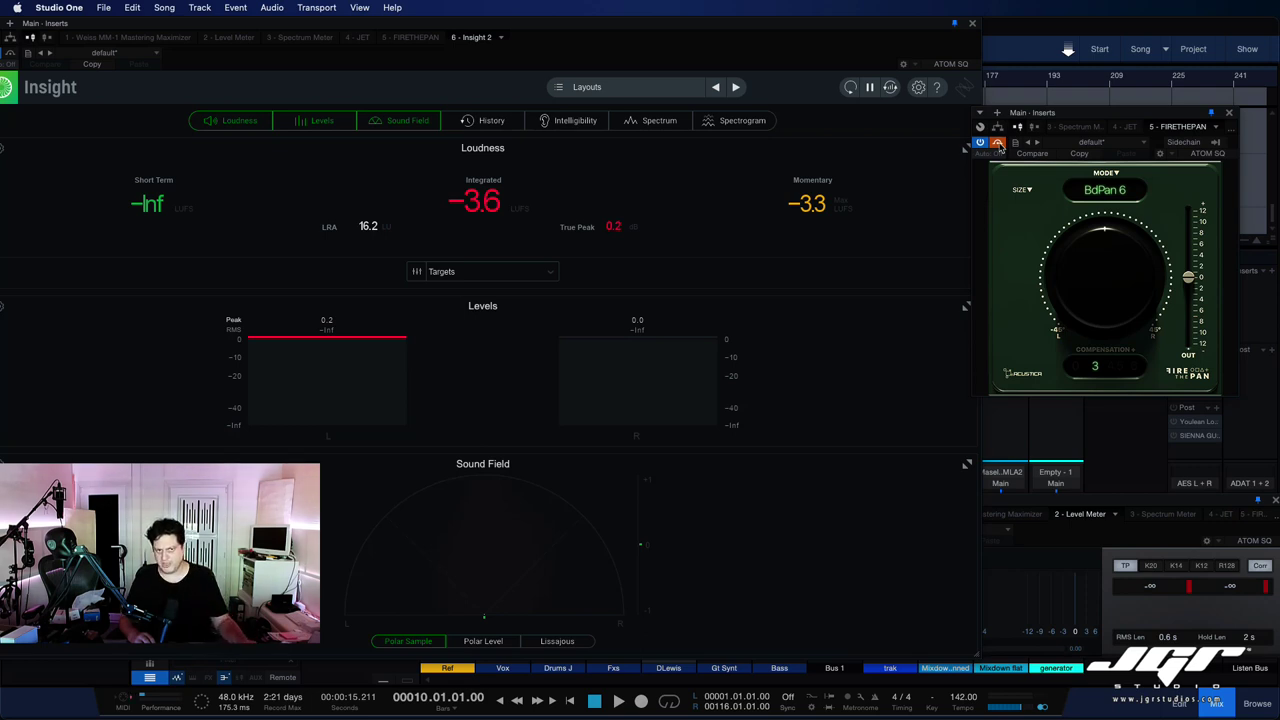
key(space)
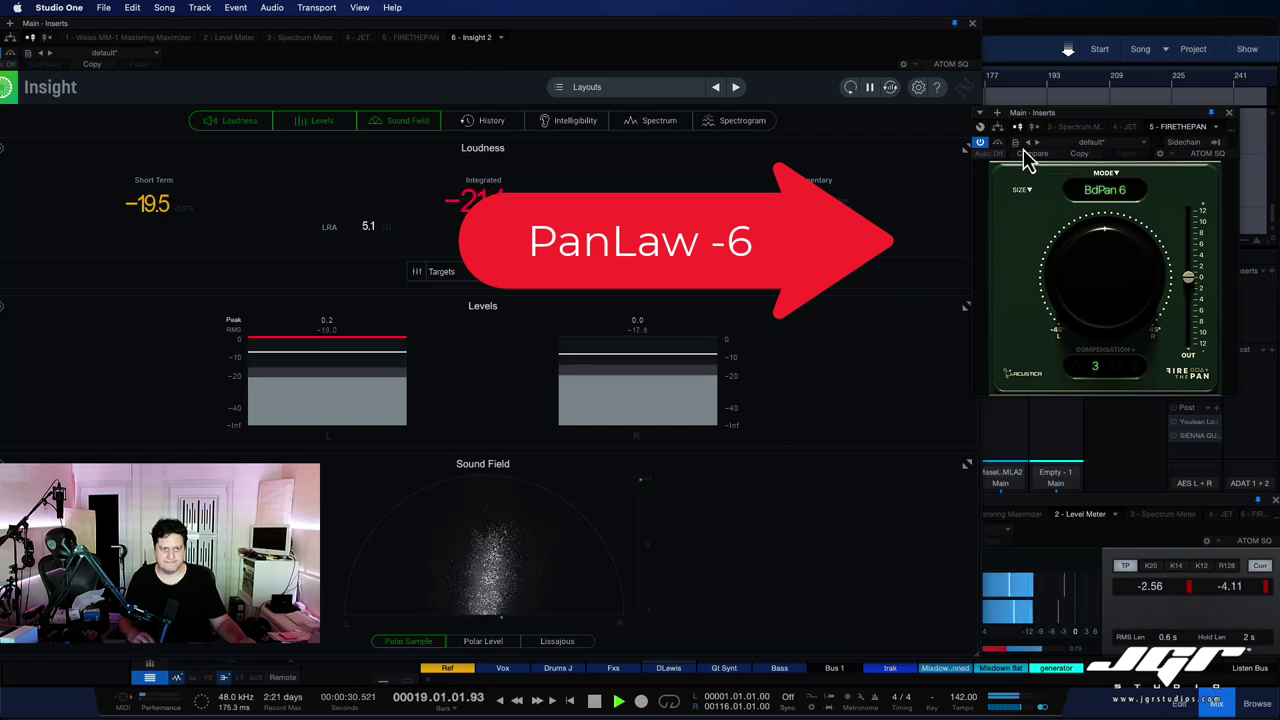
click(998, 143)
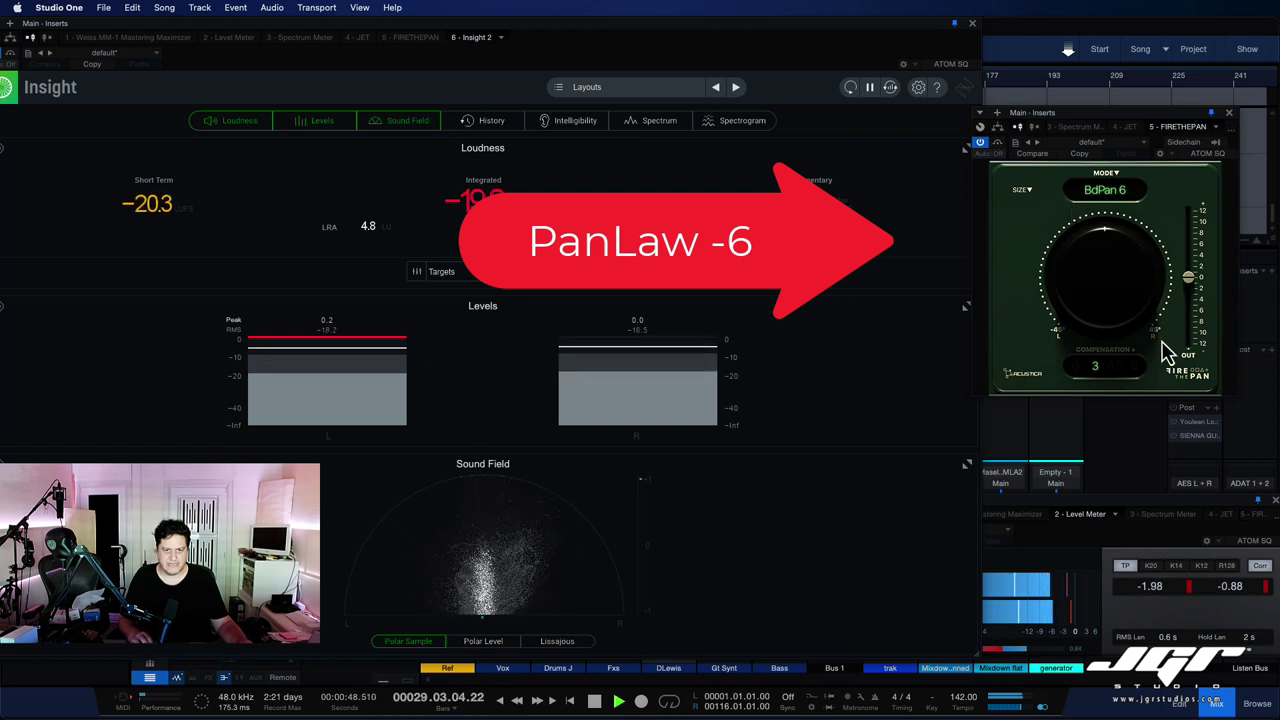
Step: Move the Level Meter window clear of the Main channel and check the mix in mono and back in stereo with FIRETHEPAN active
drag(1240, 512, 1110, 490)
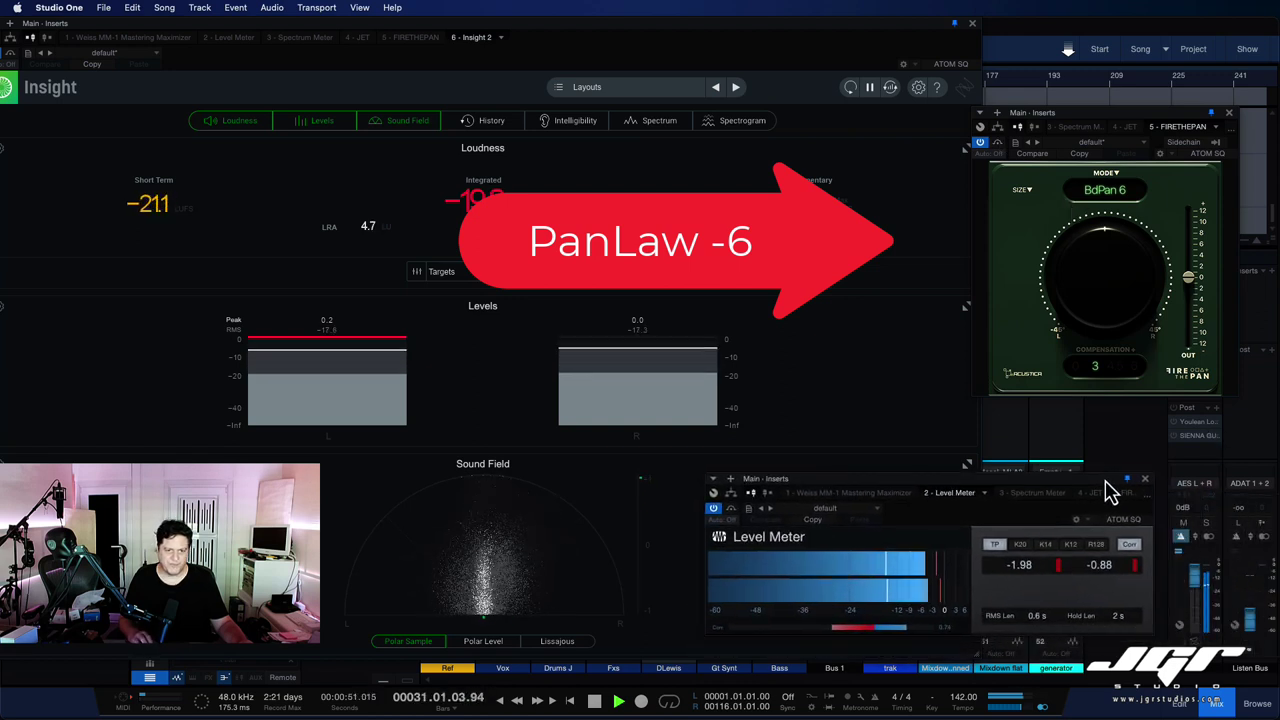
click(1209, 537)
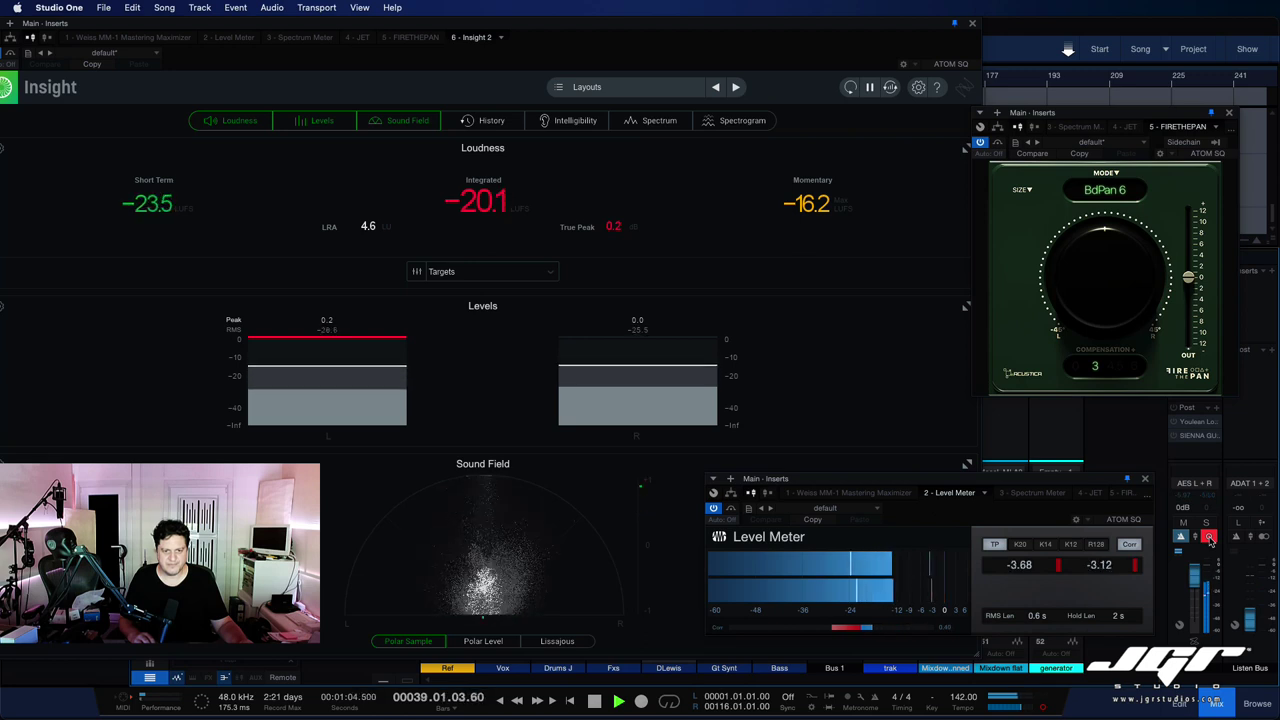
click(1209, 537)
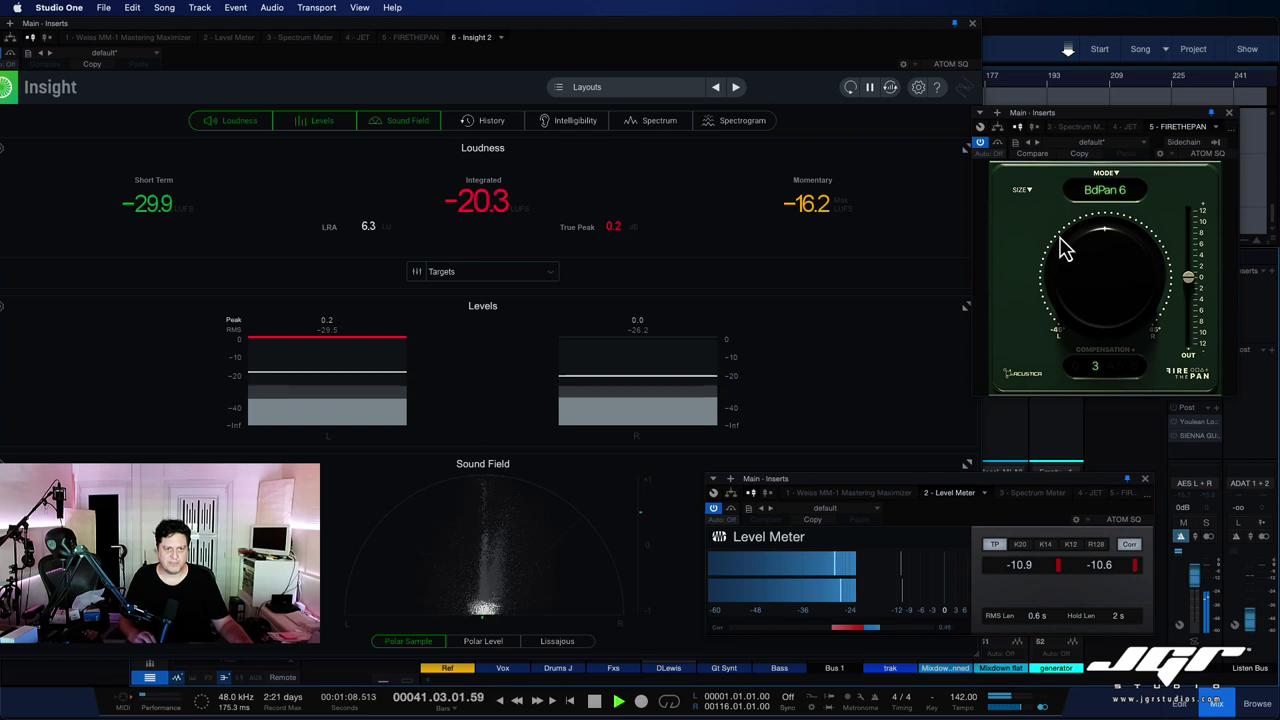
Step: Bypass FIRETHEPAN, compare the Main output in mono and stereo, and stop playback
click(997, 143)
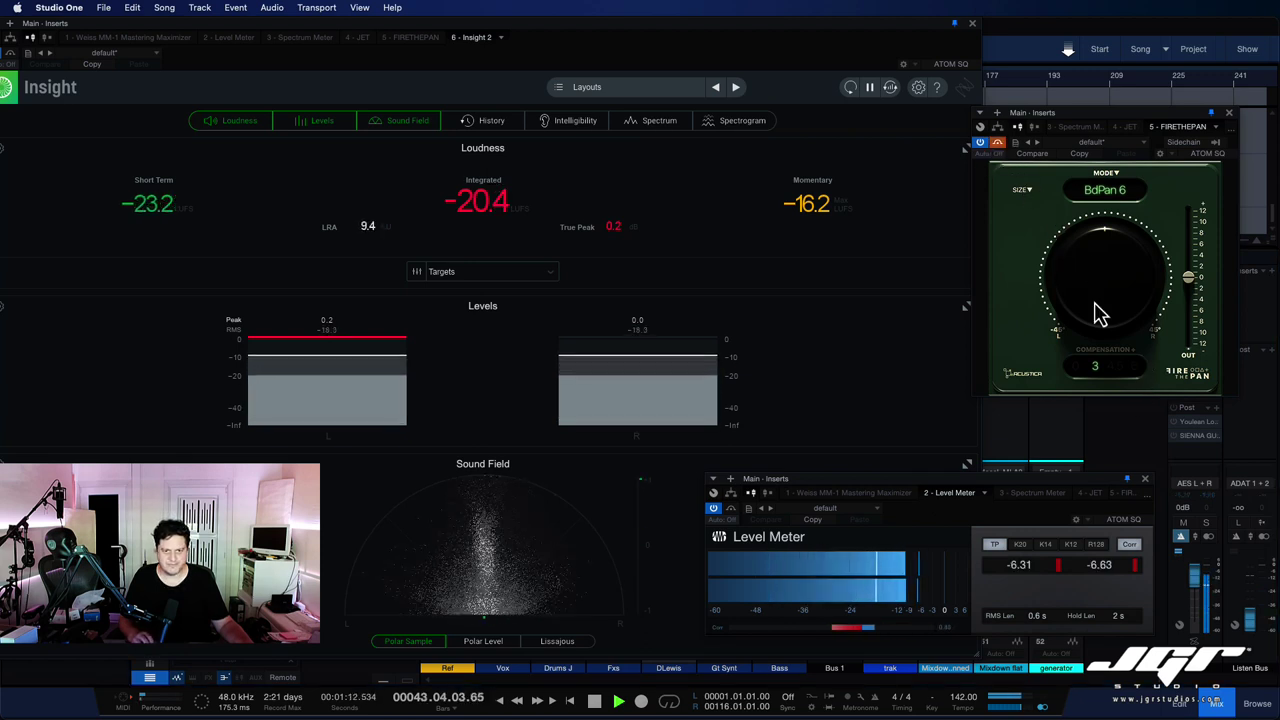
click(1210, 537)
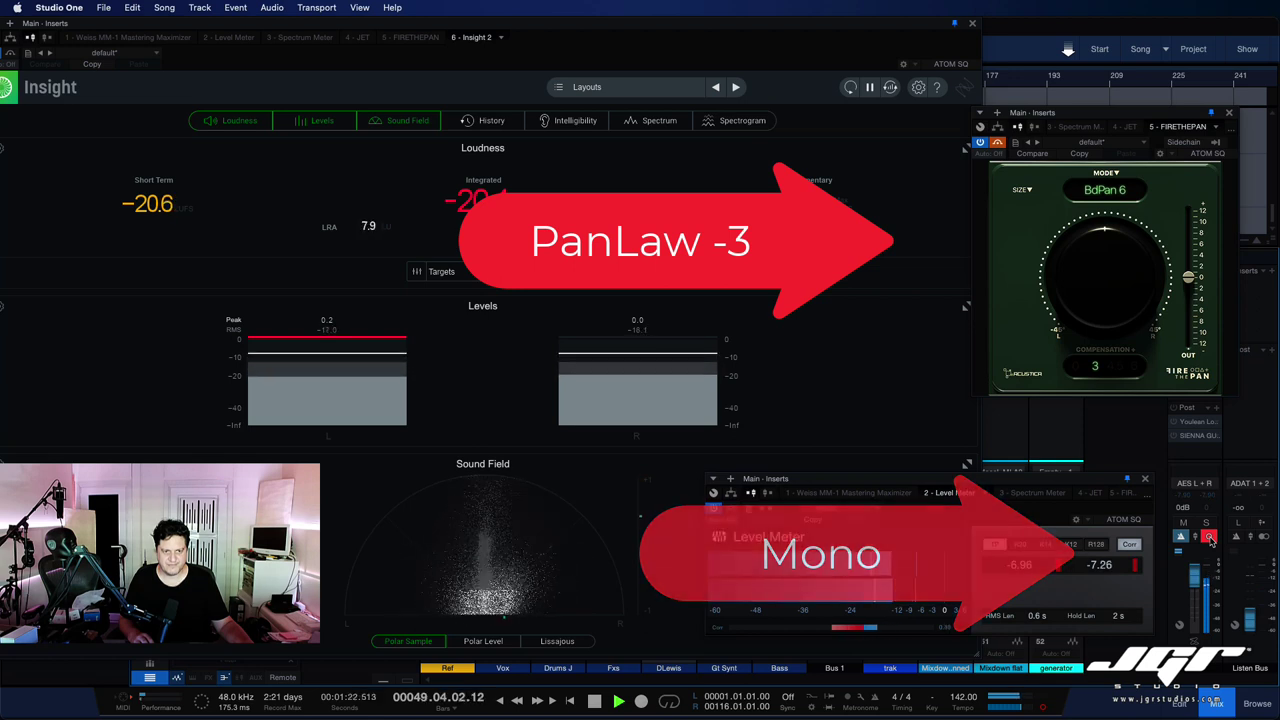
click(1209, 538)
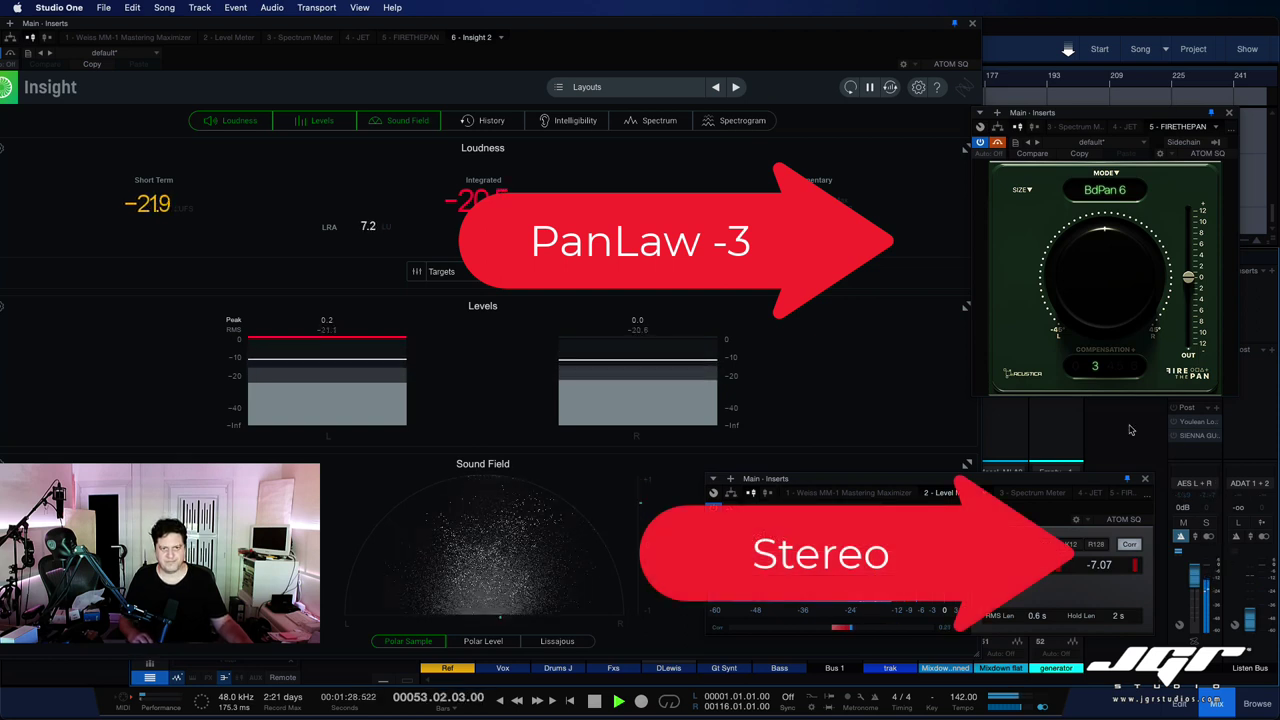
key(space)
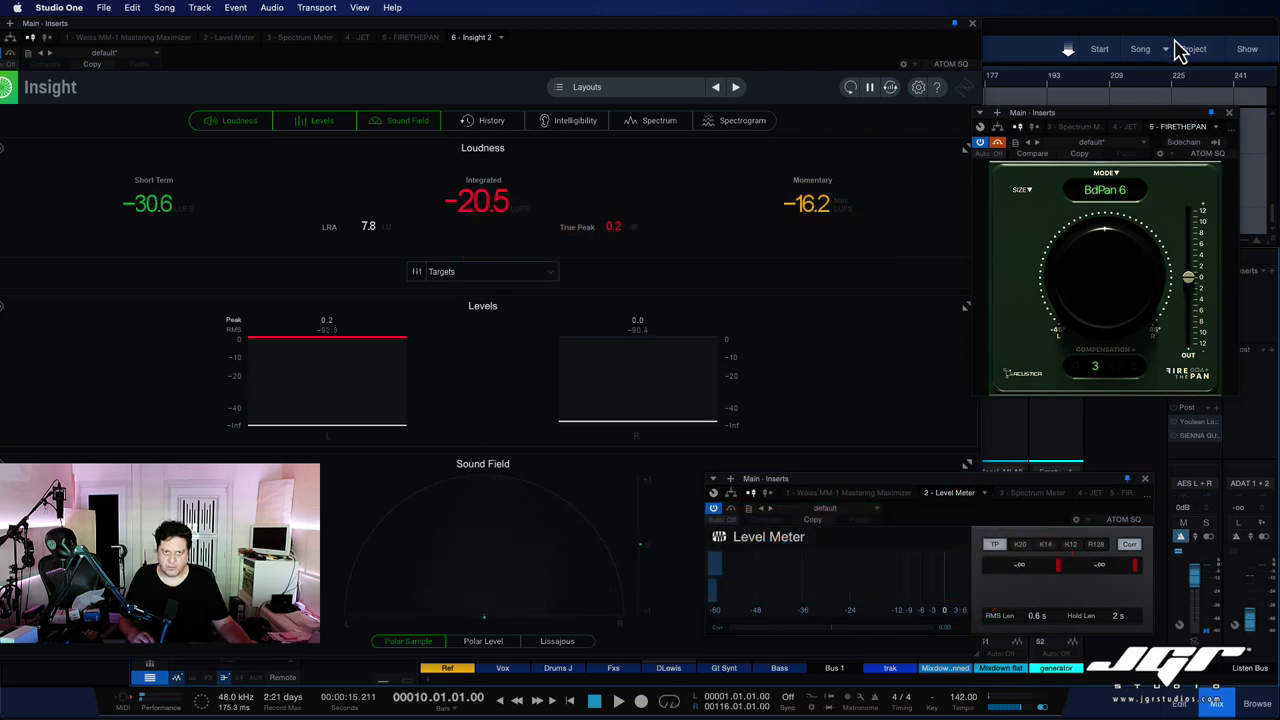
Step: Switch to the test pan law song and set the Main output level to -8.5 dB
click(1166, 50)
click(1196, 88)
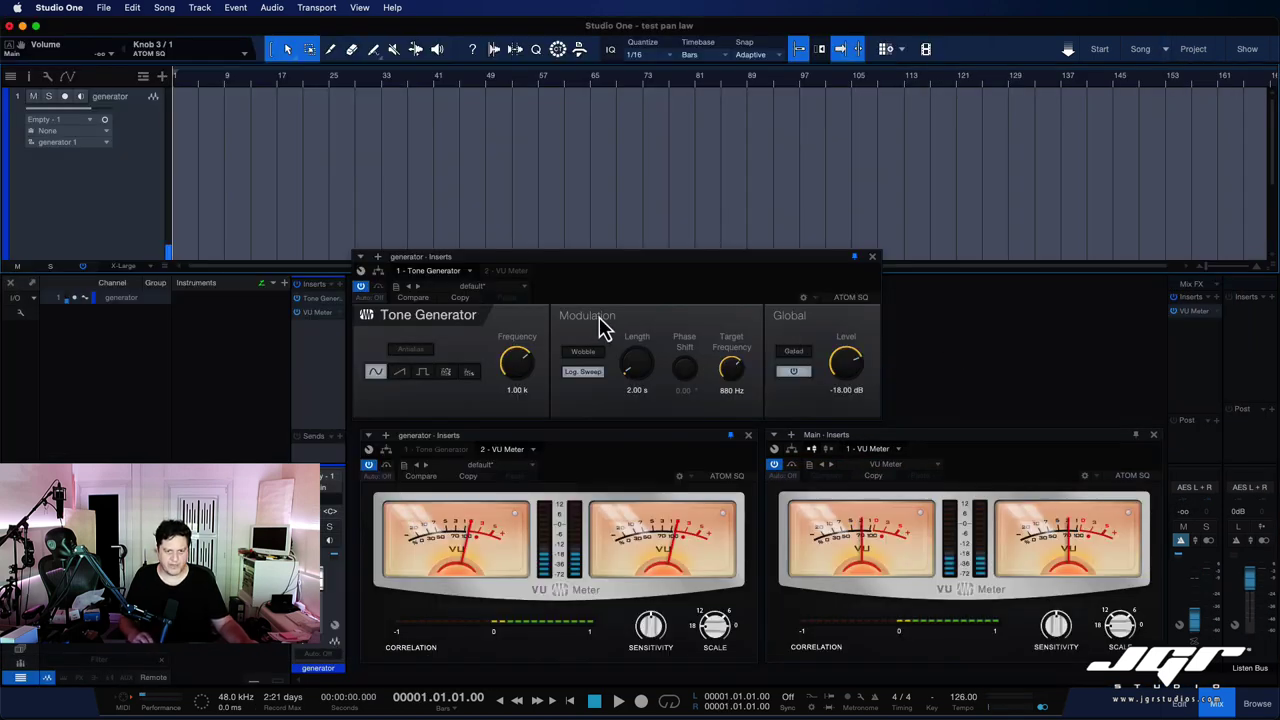
drag(1195, 632, 1199, 596)
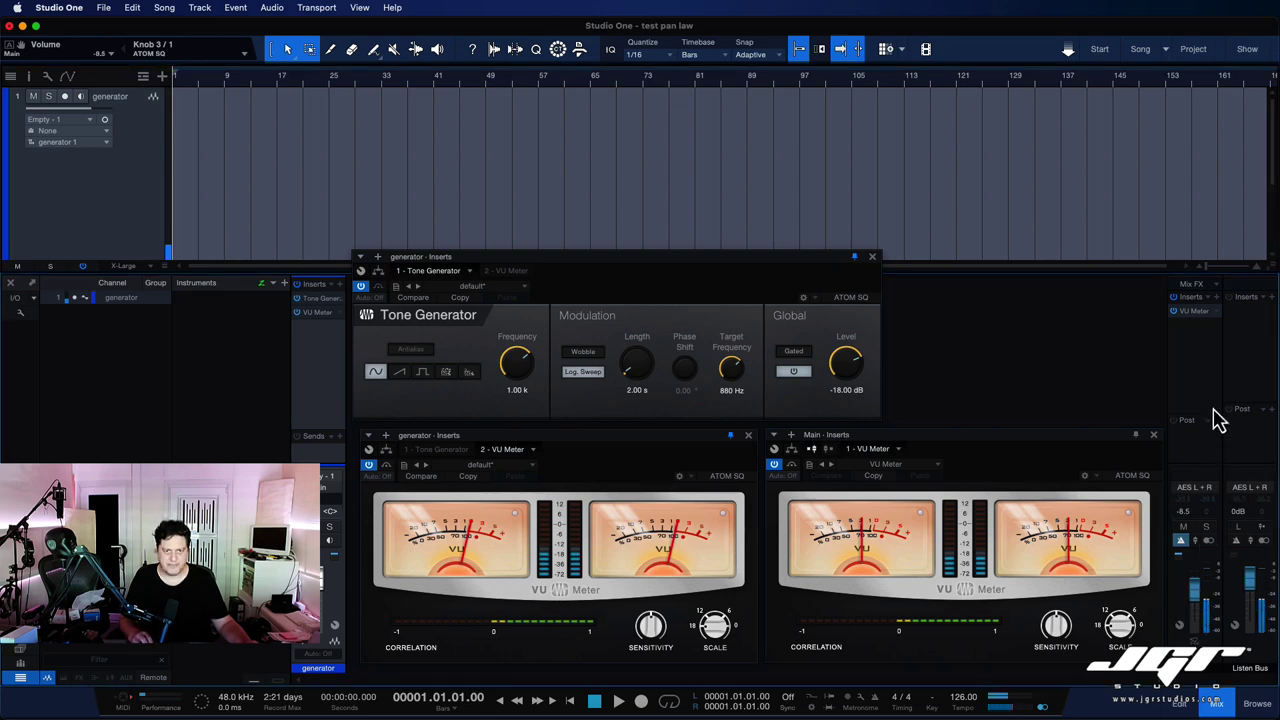
Step: Add a Level Meter after the VU Meter in the Main output's inserts
click(1217, 297)
click(1149, 307)
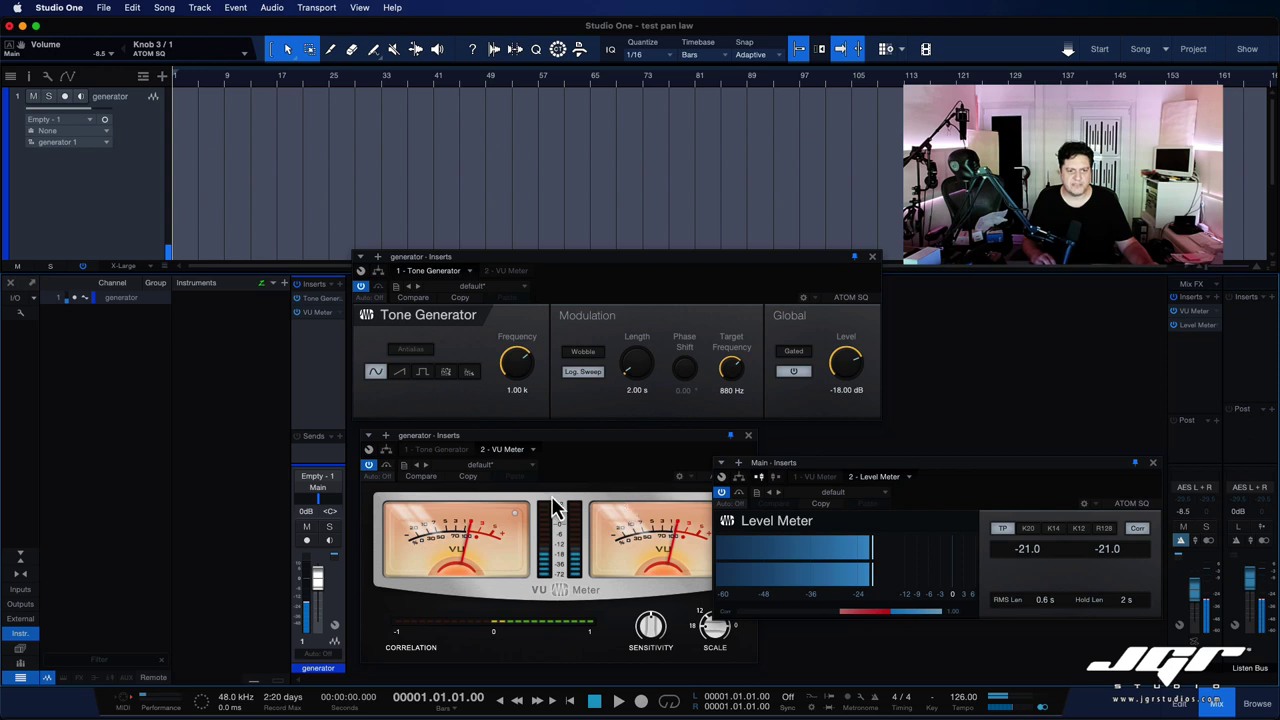
Step: Compare the Main levels with the generator channel panned hard left, slightly right and back at center
drag(320, 512, 296, 512)
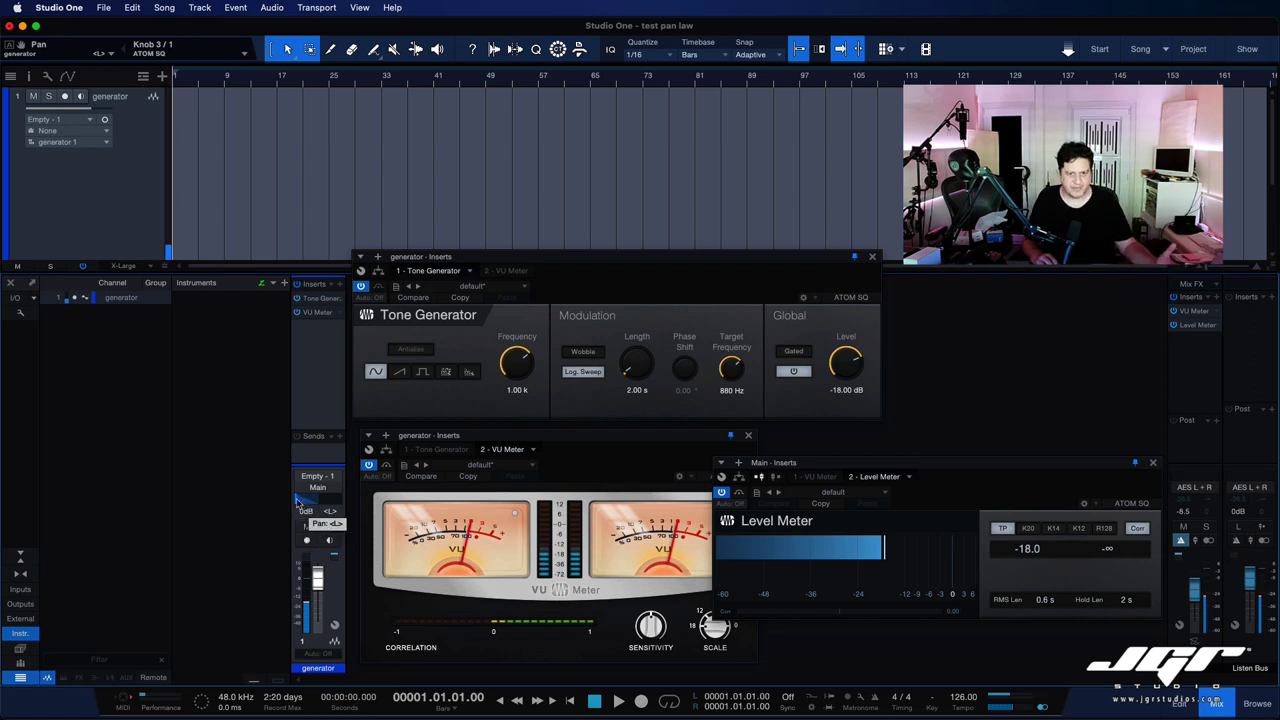
drag(296, 498, 321, 503)
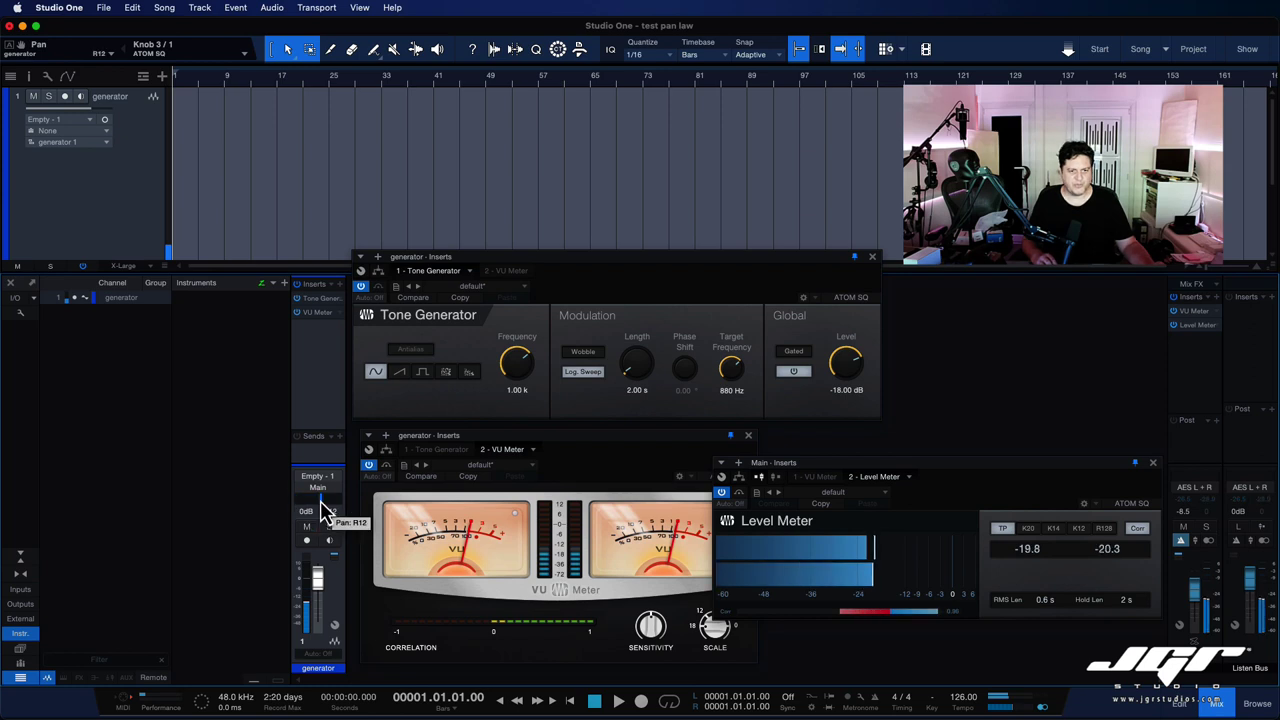
alt+click(320, 500)
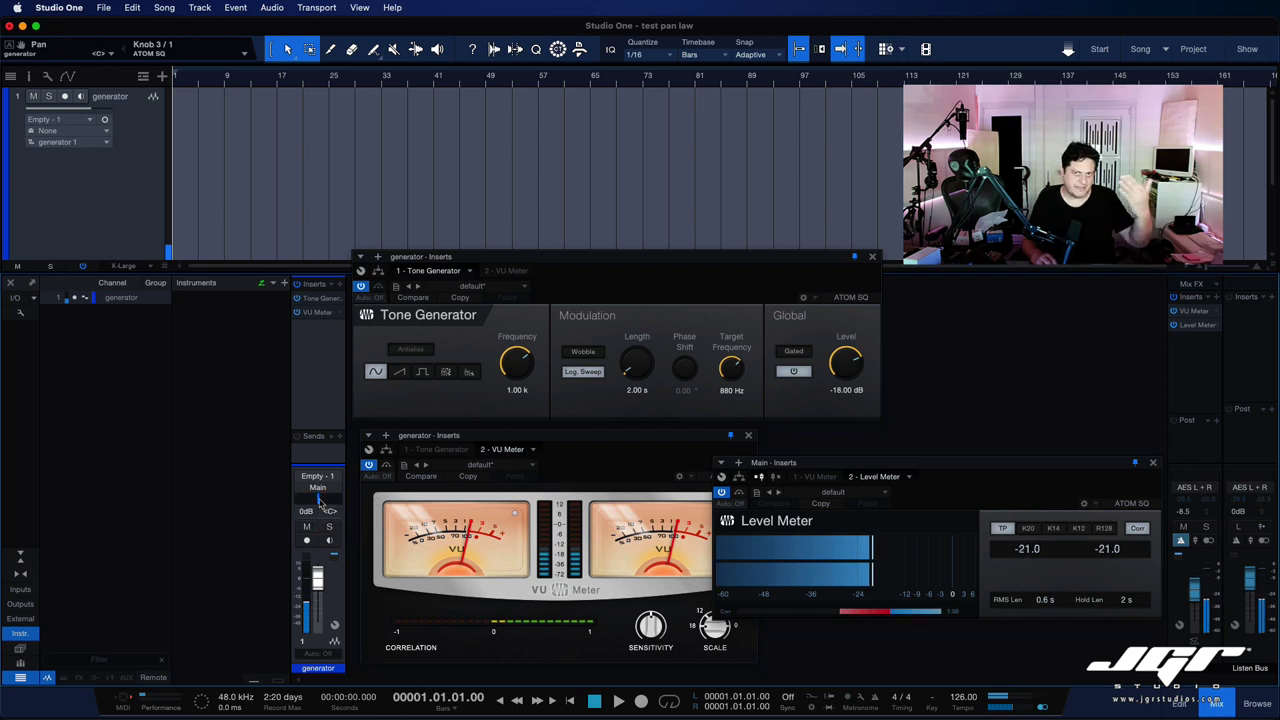
scroll(320, 501, up, 3)
mouse_move(320, 501)
mouse_down()
mouse_move(362, 518)
mouse_move(297, 511)
mouse_move(345, 503)
mouse_move(323, 512)
mouse_up()
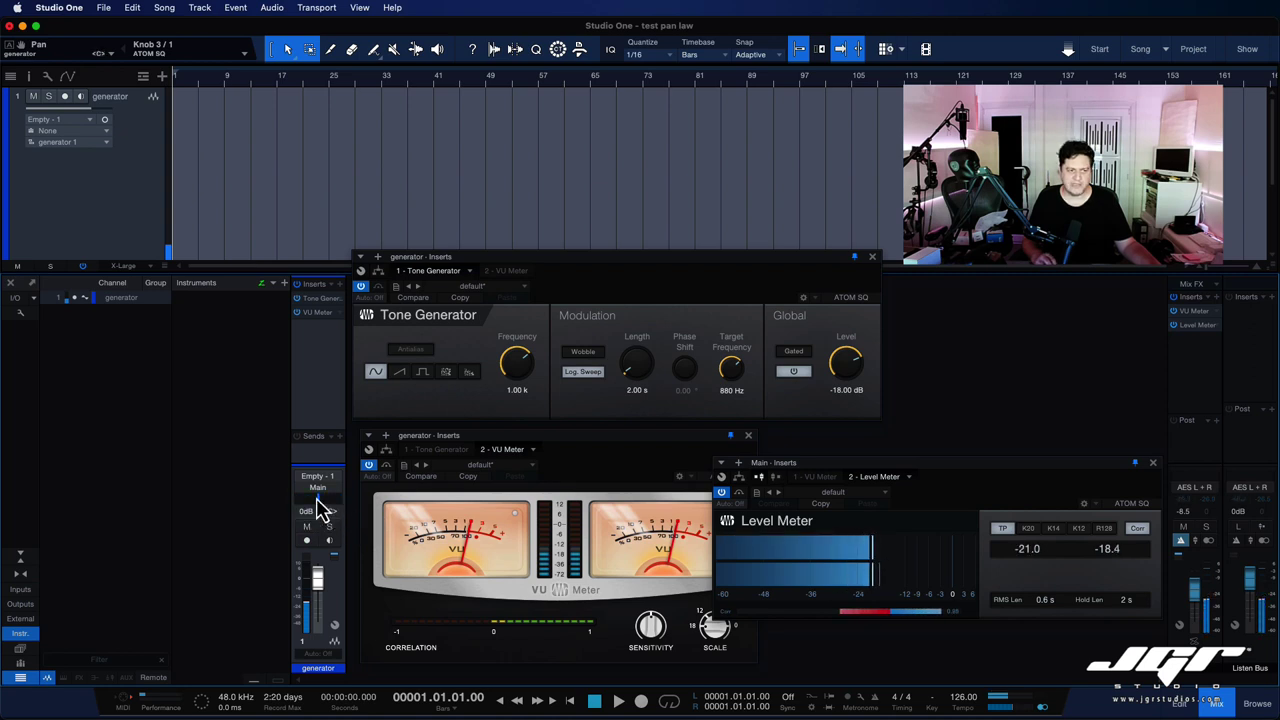
click(323, 512)
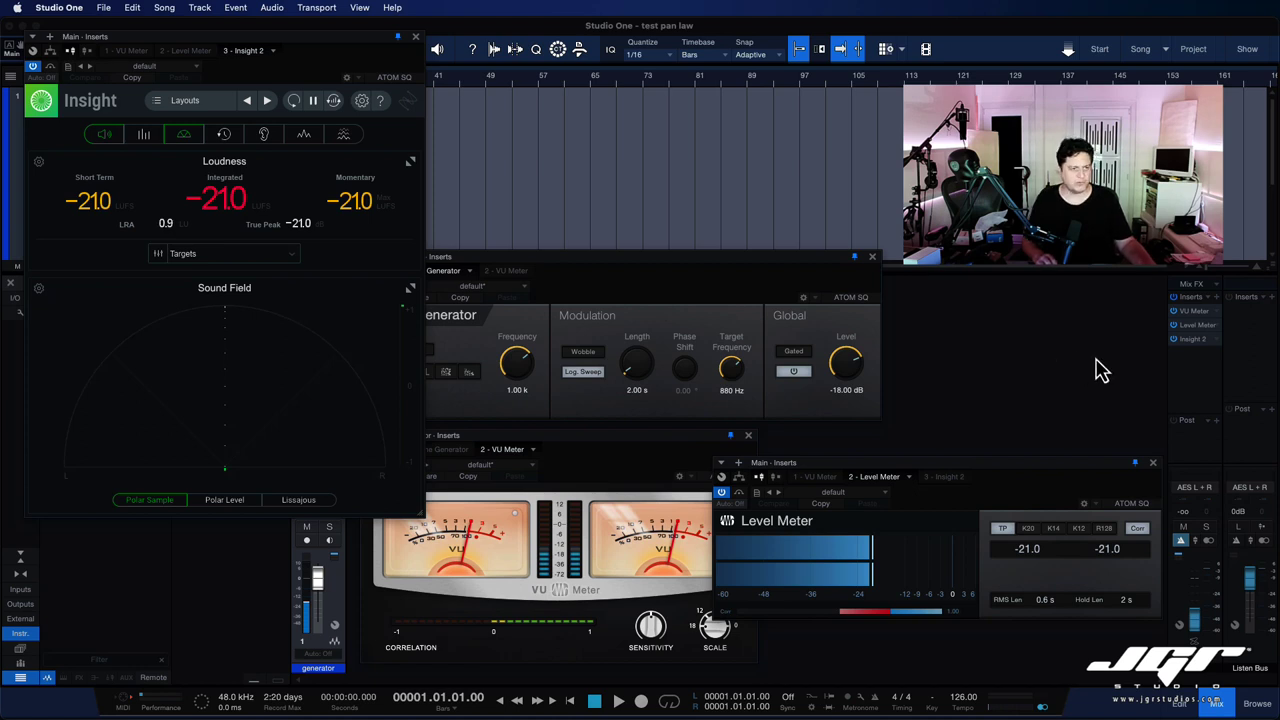
Step: Start playback, move the Insight window off the generator channel and check the tone's loudness while adjusting that channel's pan
key(space)
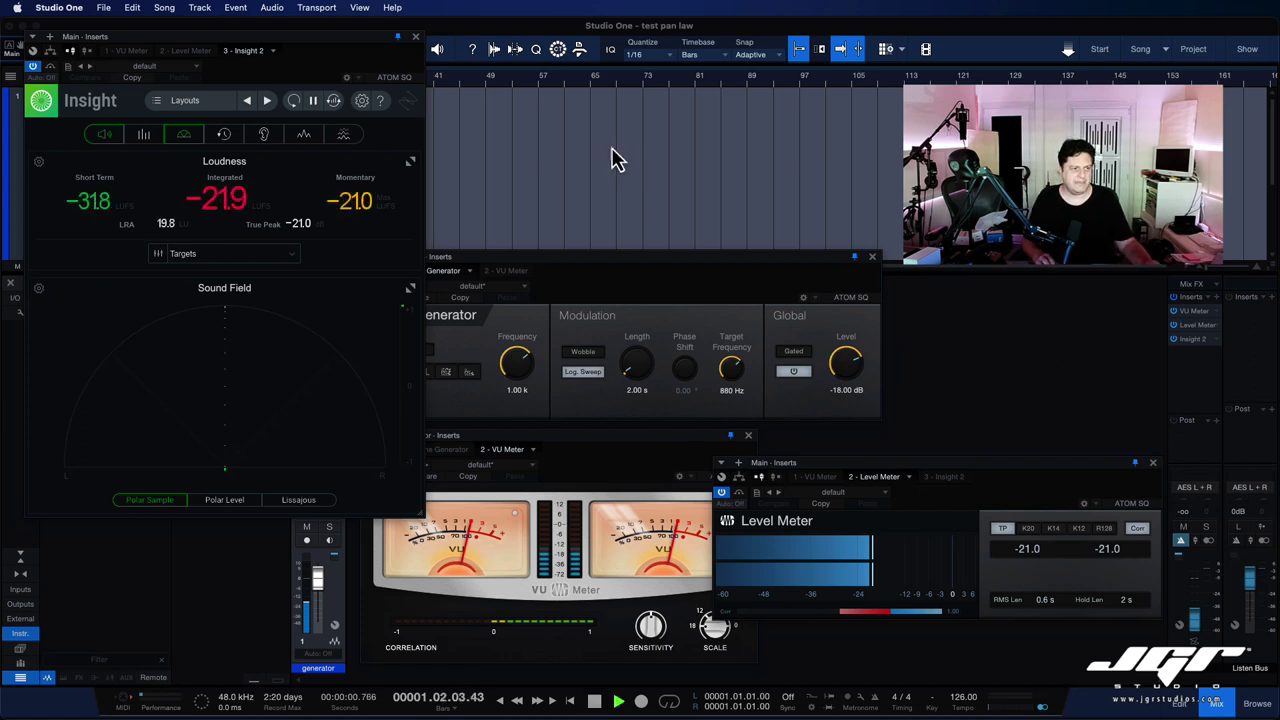
drag(357, 41, 750, 38)
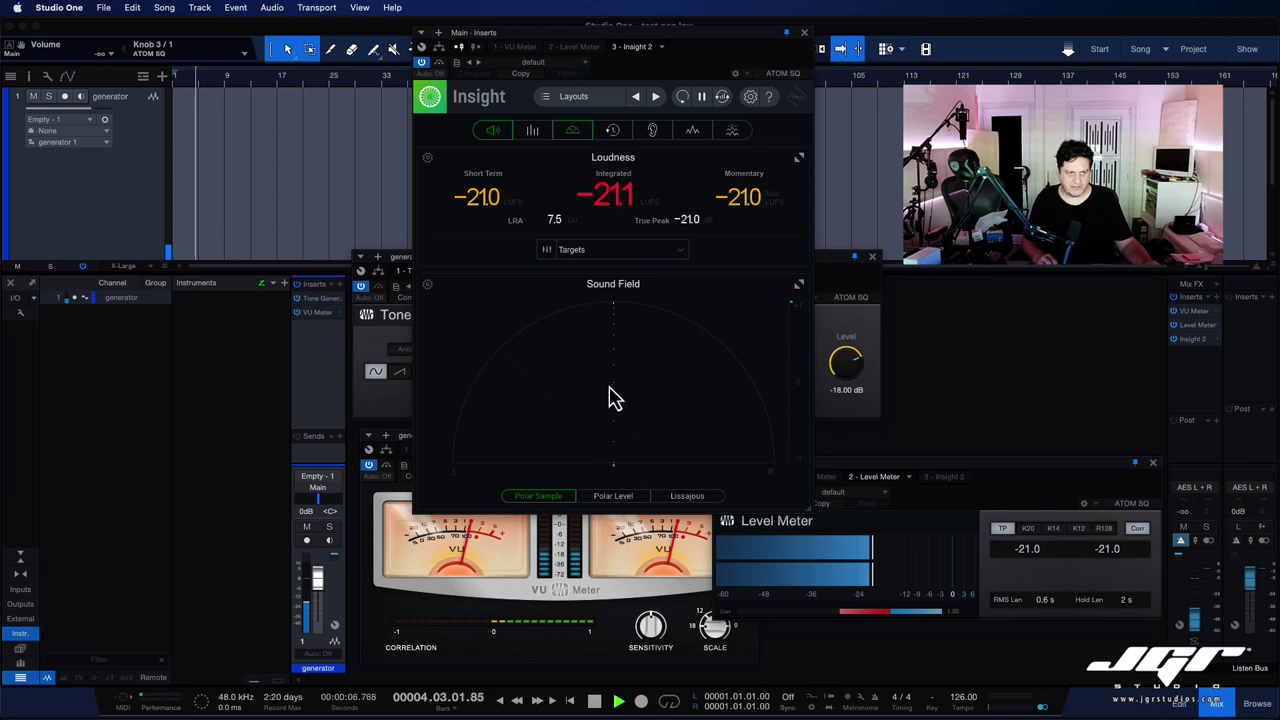
mouse_move(329, 505)
mouse_down()
mouse_move(289, 514)
mouse_move(338, 512)
mouse_move(316, 514)
mouse_up()
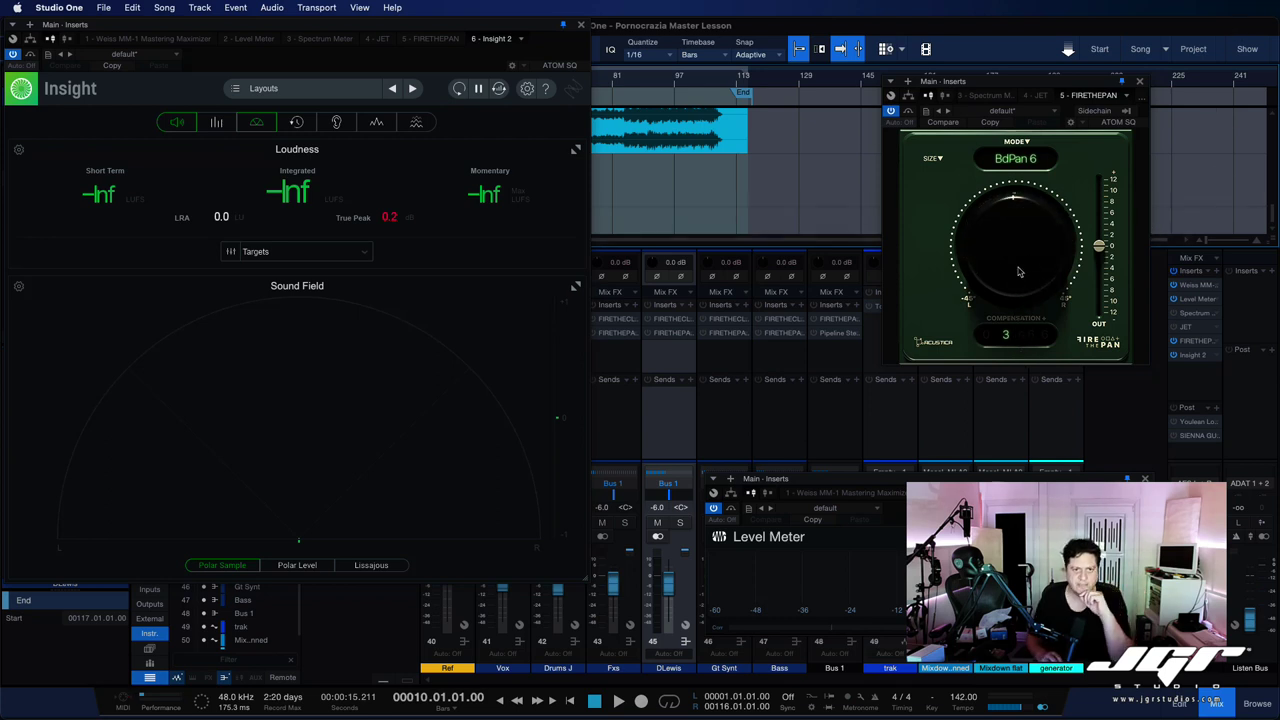
Step: Set FIRETHEPAN's compensation to 0 on the Main output and browse its 2D MS pan modes
double_click(990, 345)
text(0)
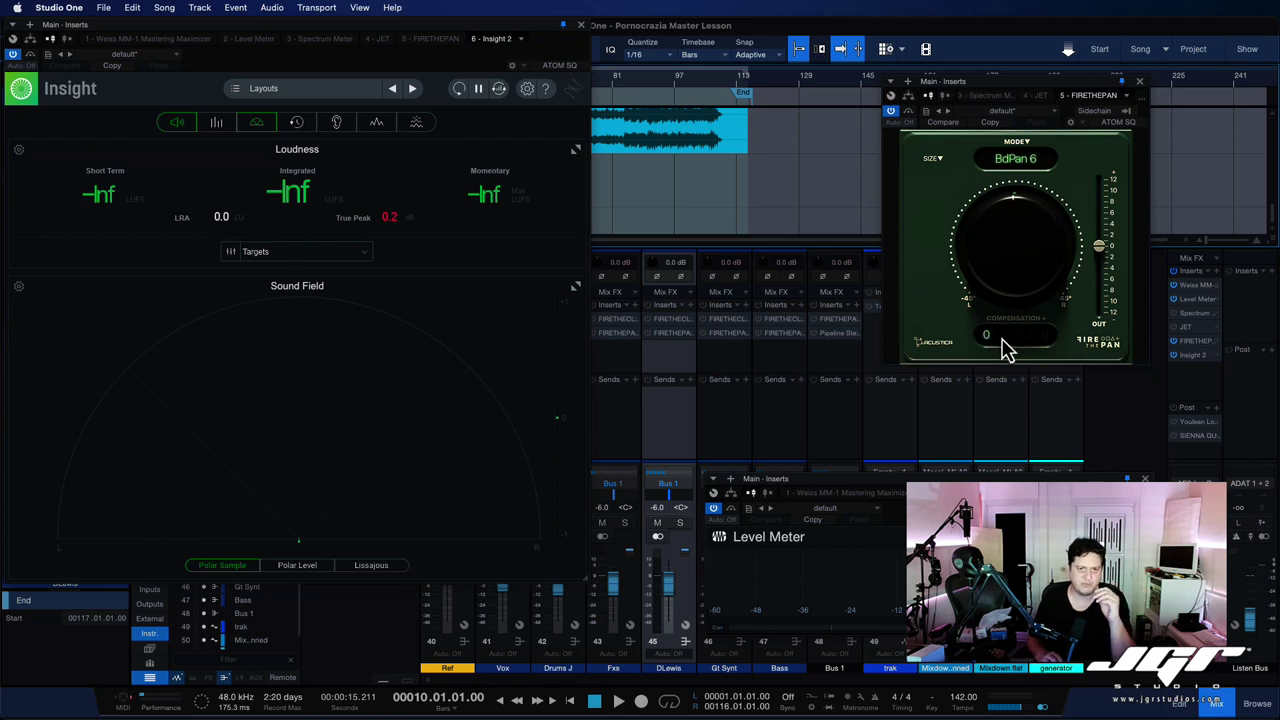
click(1025, 170)
mouse_move(1025, 168)
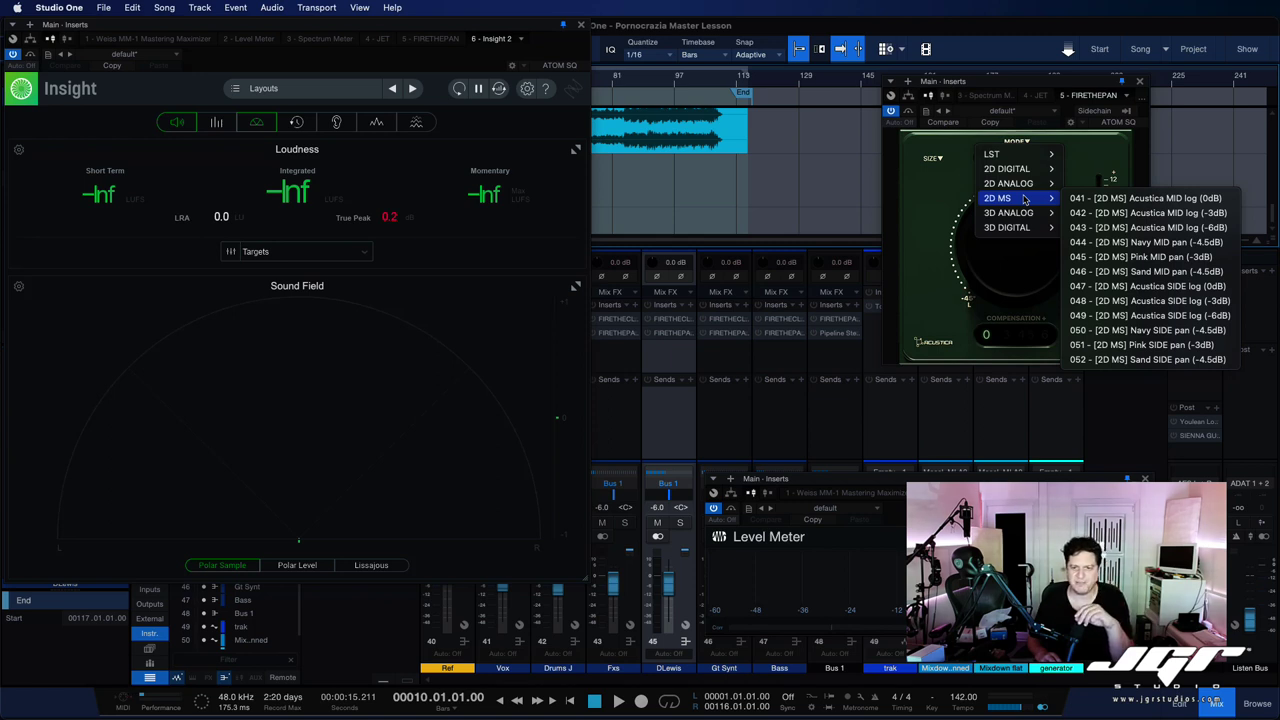
click(1118, 278)
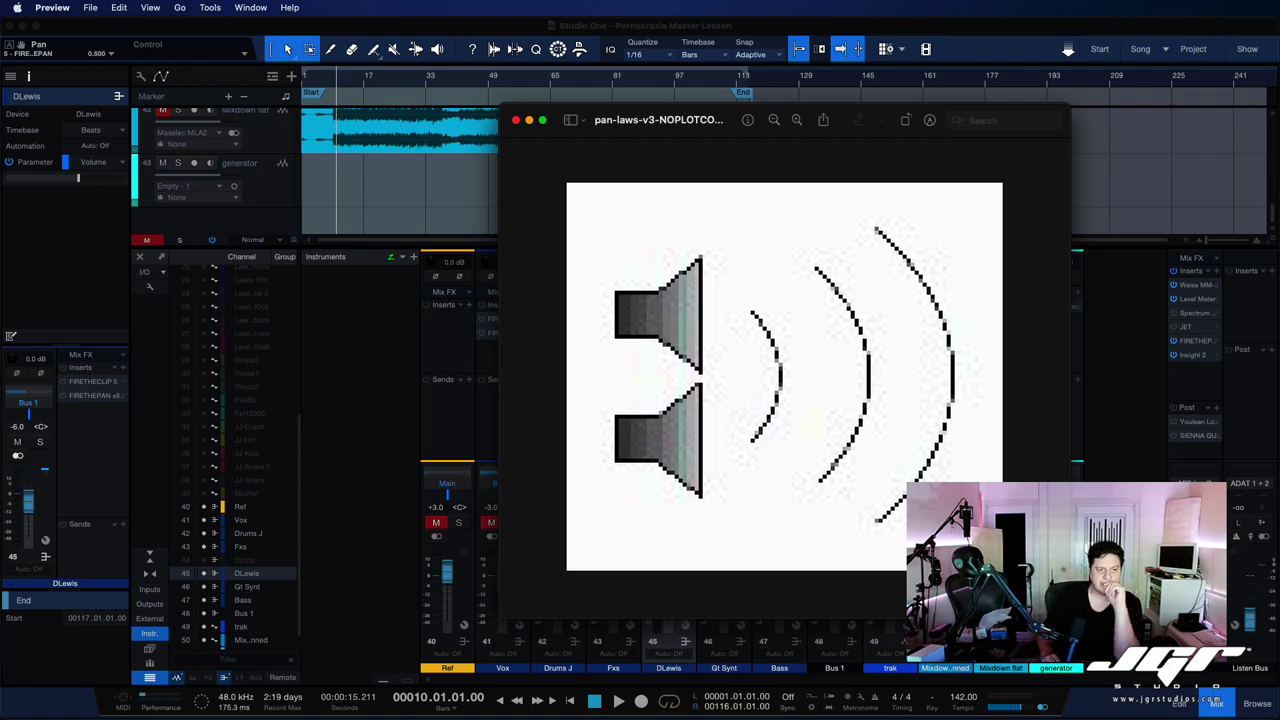
Step: Bring up the angled-speakers pan law image in Preview beside the parallel-speakers image to compare the two
key(ctrl+Up)
click(578, 329)
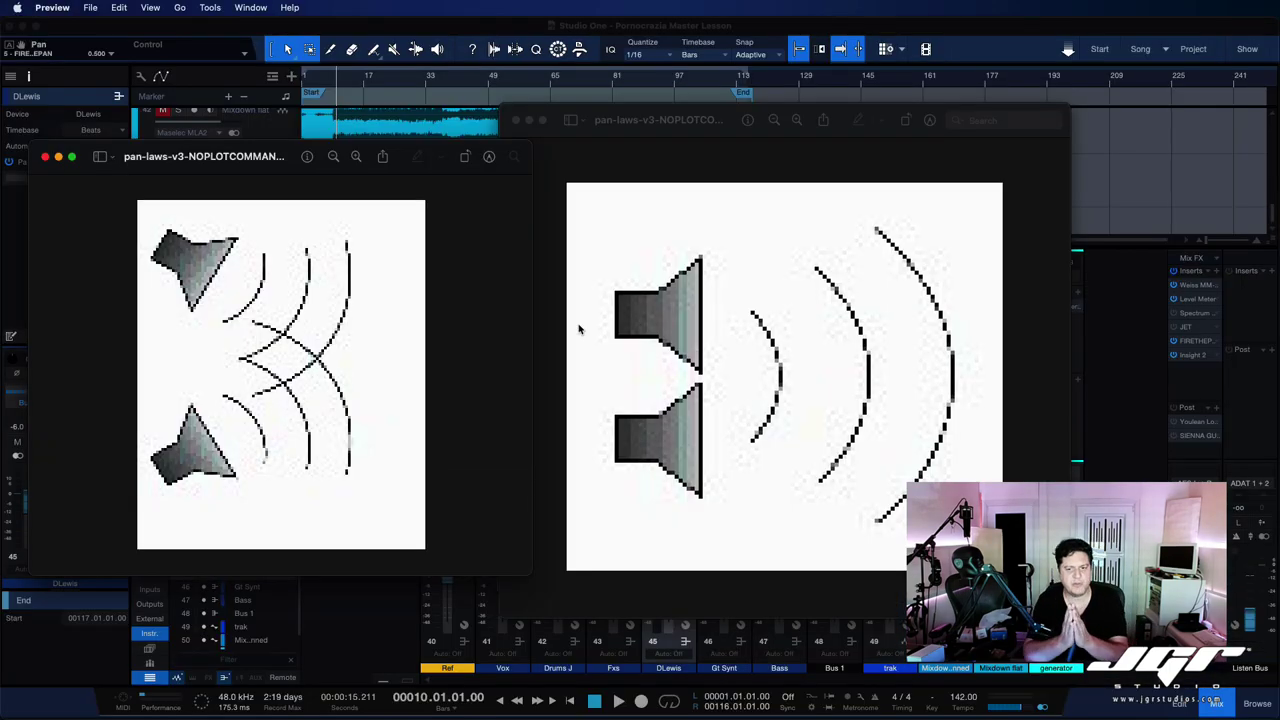